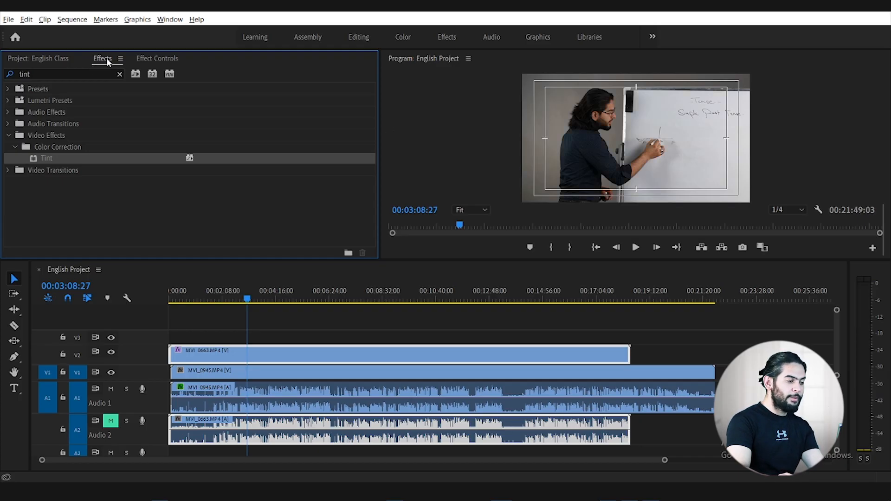
Open the effect settings of the MVI_0663.MP4 clip, collapse Motion and Opacity, and bring the RGB Curves graphs into view.
left_click(146, 60)
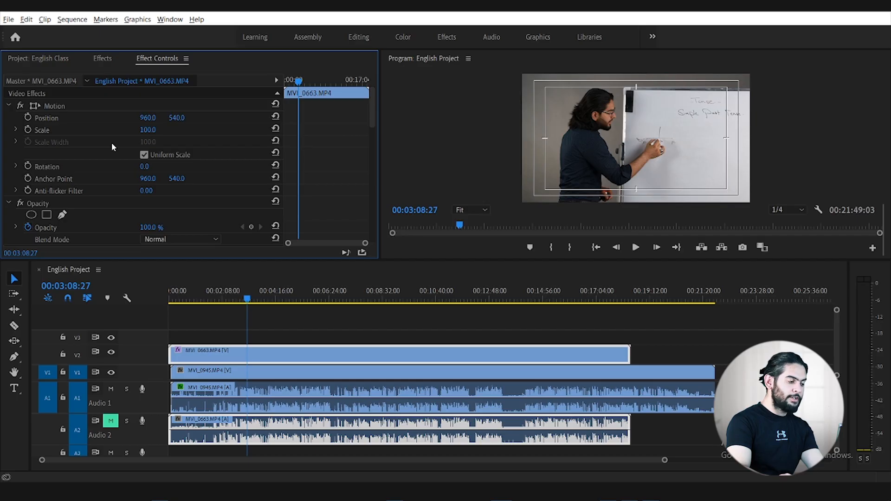
scroll(112, 147, "down", 3)
scroll(112, 147, "up", 3)
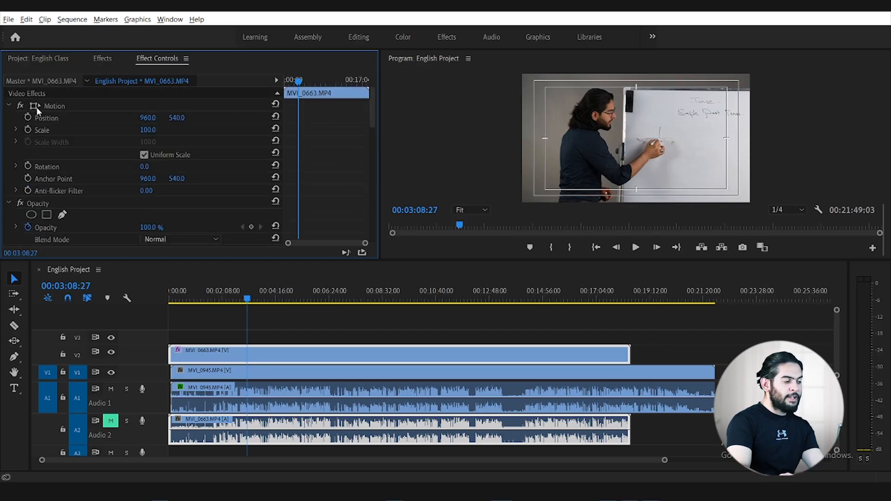
left_click(9, 106)
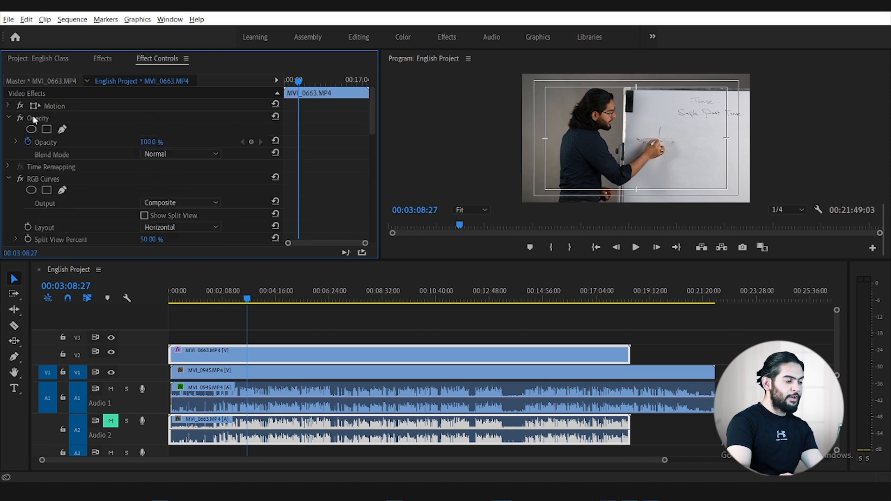
left_click(8, 118)
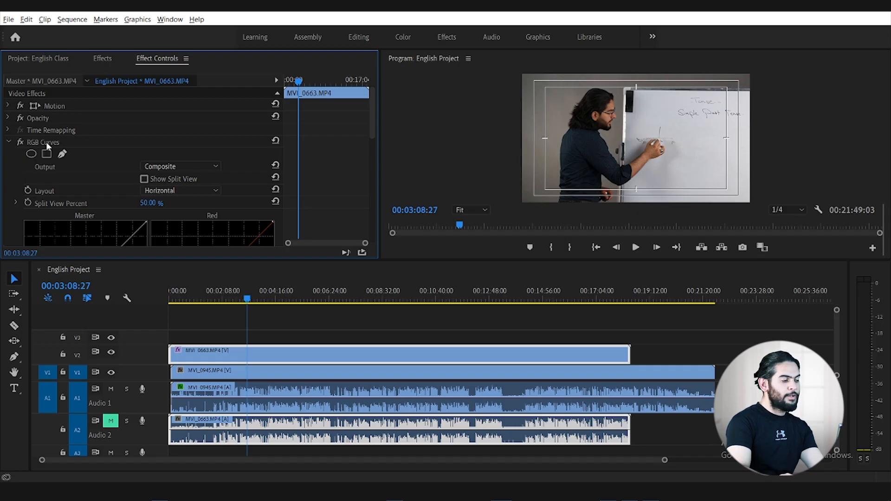
scroll(46, 144, "down", 5)
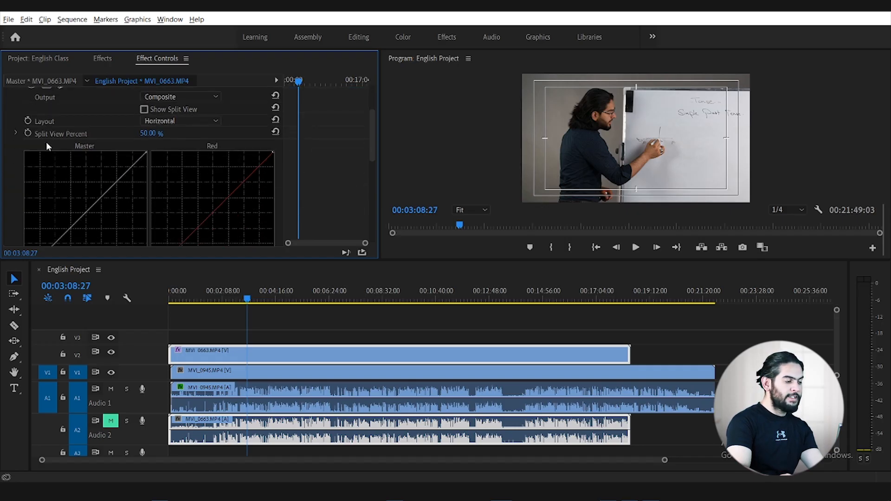
scroll(47, 147, "up", 5)
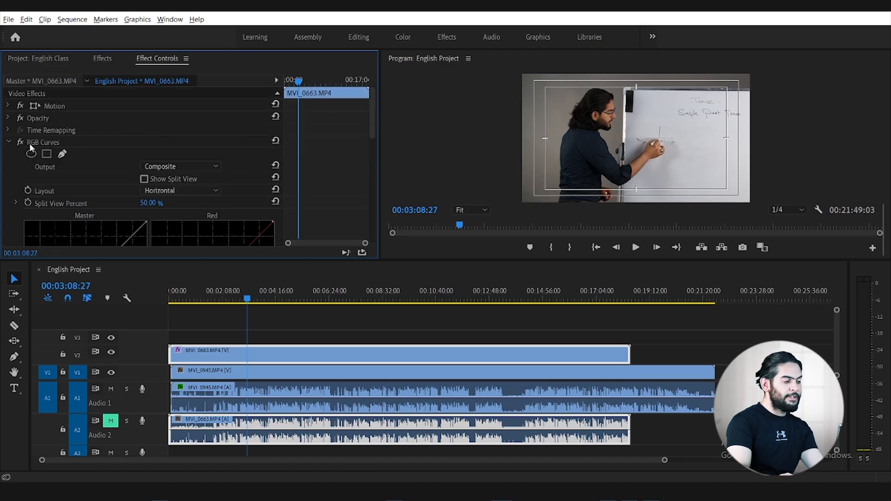
scroll(42, 146, "down", 5)
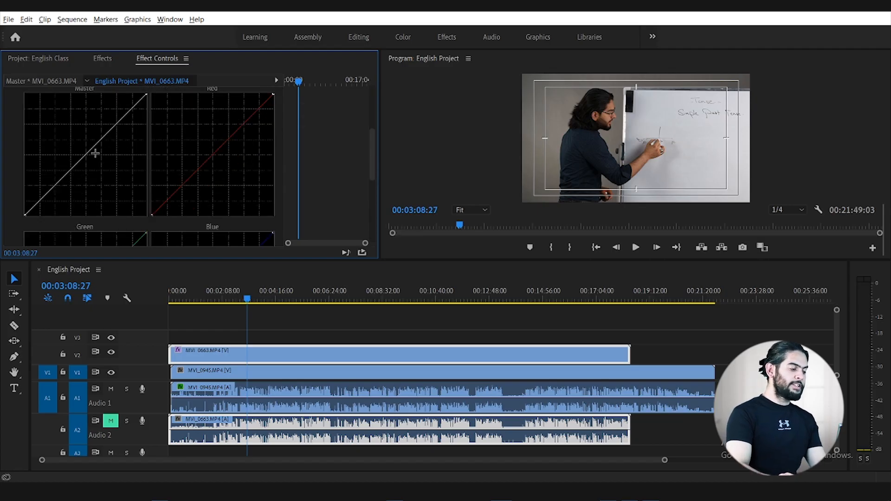
Try bending the Master, Red and Green curves of the RGB Curves effect, undoing each change.
left_click_drag(89, 149, 105, 175)
key("ctrl+z")
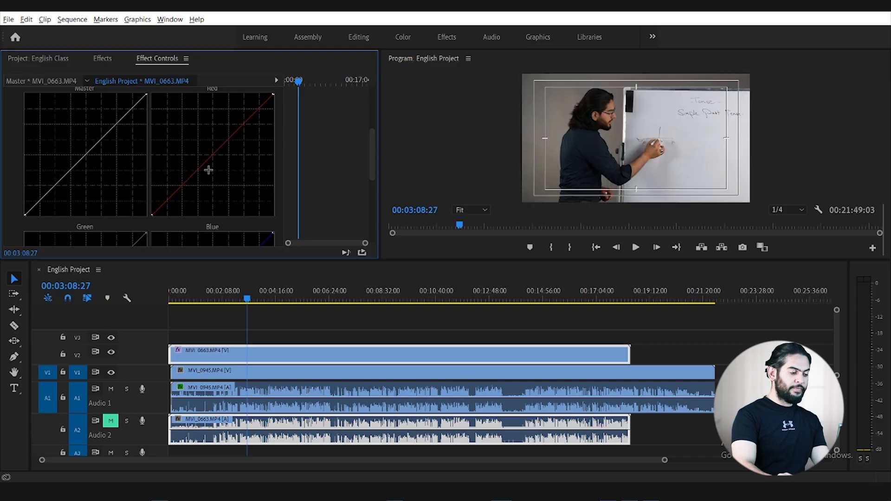
left_click_drag(213, 154, 198, 140)
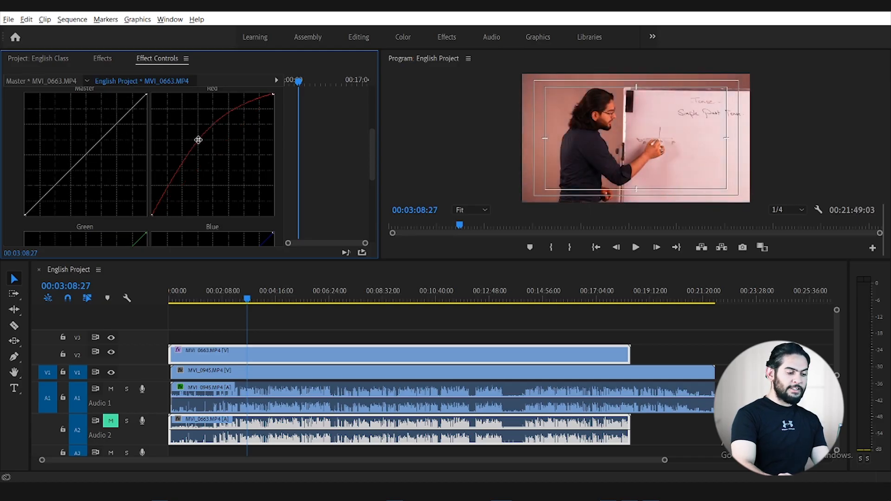
key("ctrl+z")
scroll(199, 143, "down", 3)
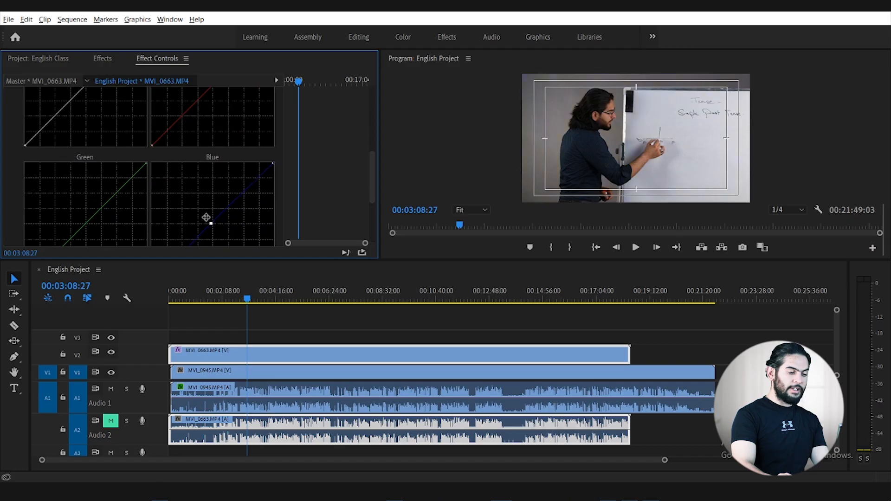
left_click_drag(90, 219, 78, 205)
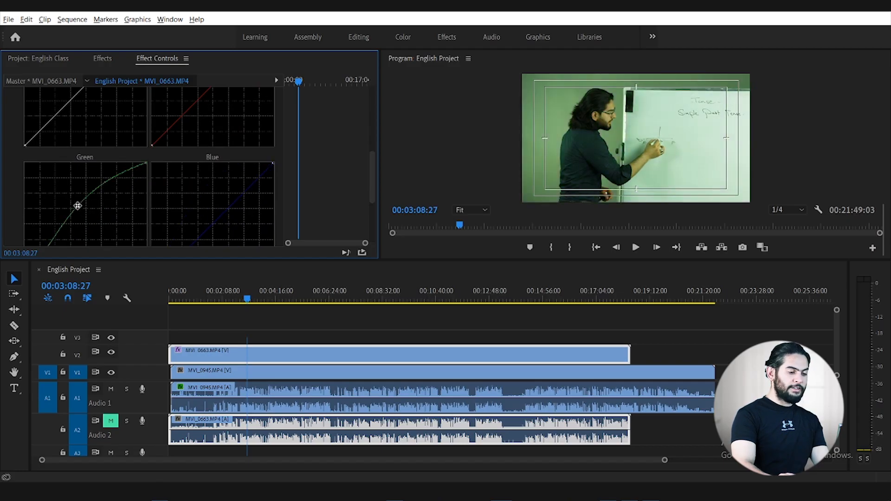
key("ctrl+z")
scroll(77, 205, "up", 4)
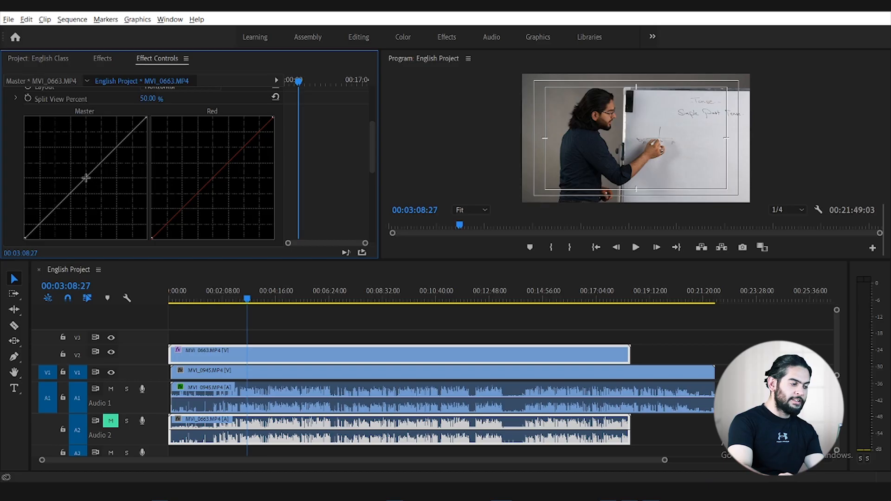
Raise the Master curve's midpoint slightly, pull its lower part down a little, and compare the clip with RGB Curves off and on.
left_click_drag(84, 177, 81, 174)
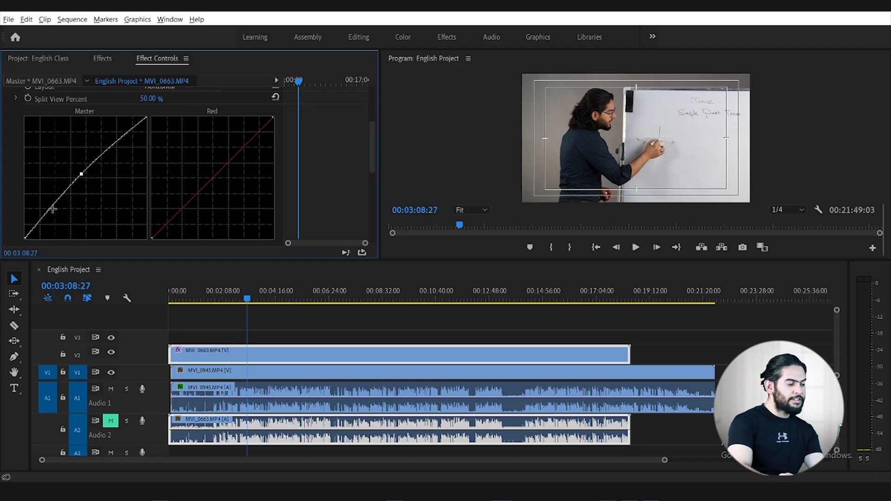
mouse_move(50, 208)
left_mouse_down()
mouse_move(46, 201)
mouse_move(54, 207)
left_mouse_up()
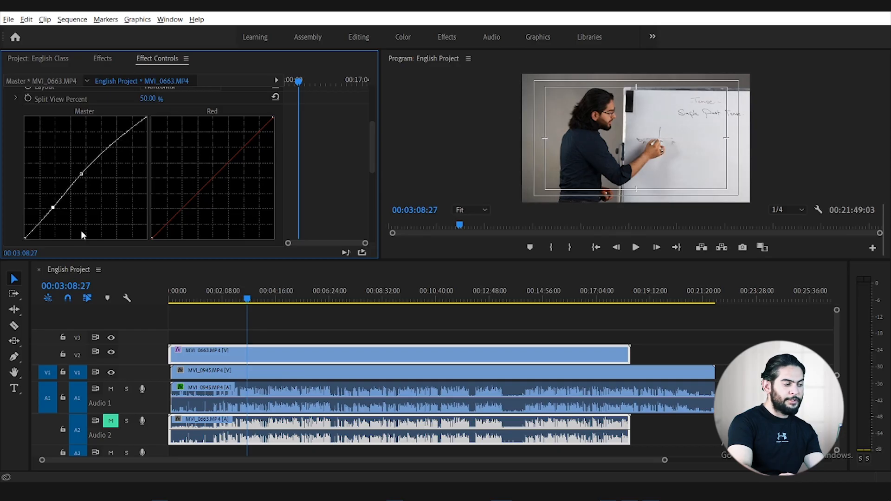
scroll(83, 205, "up", 5)
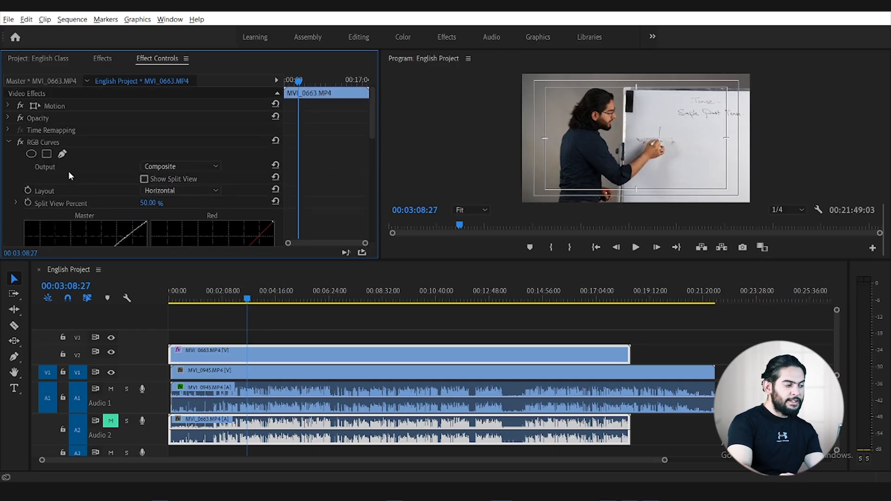
left_click(19, 142)
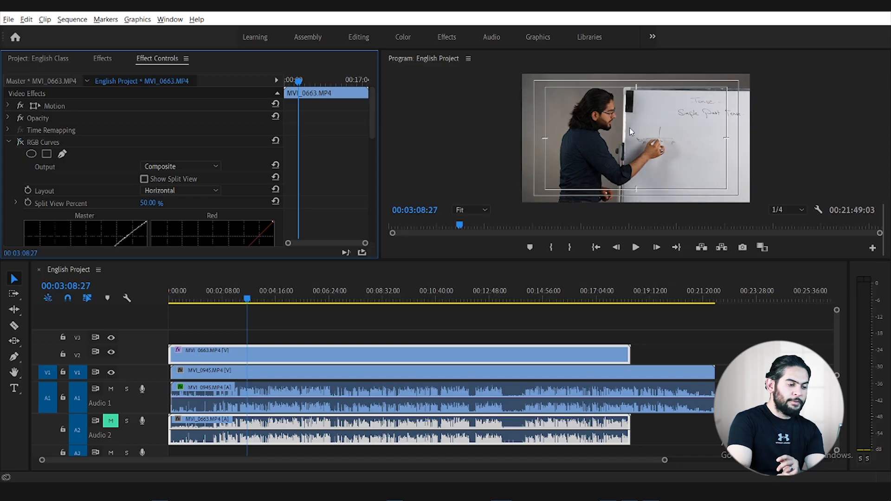
left_click(21, 143)
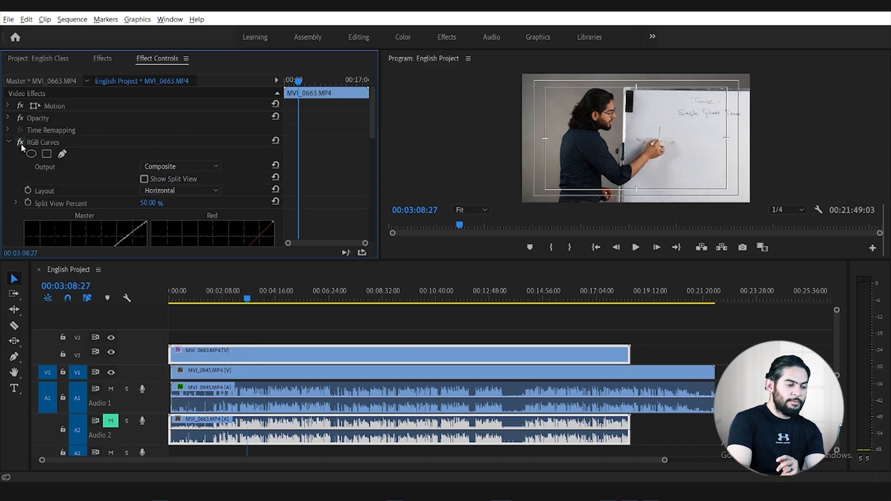
Raise the midpoints of the Blue, Green and Red curves slightly in RGB Curves.
scroll(21, 144, "down", 6)
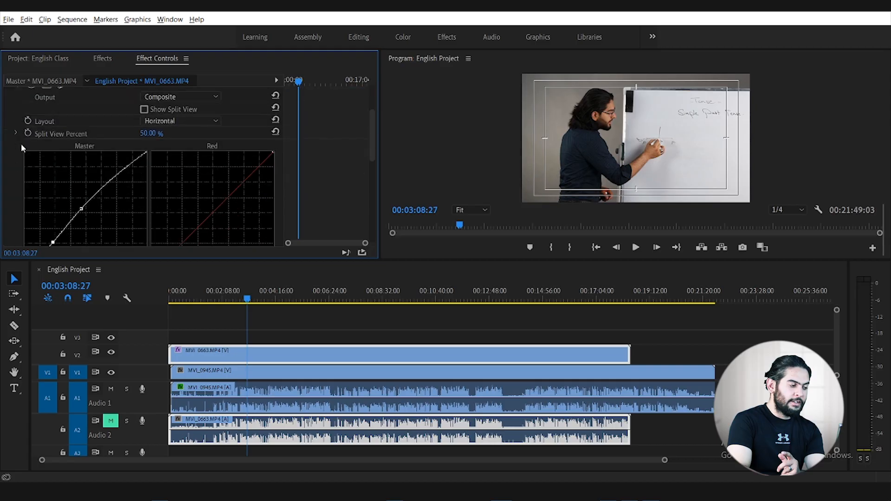
scroll(232, 160, "down", 1)
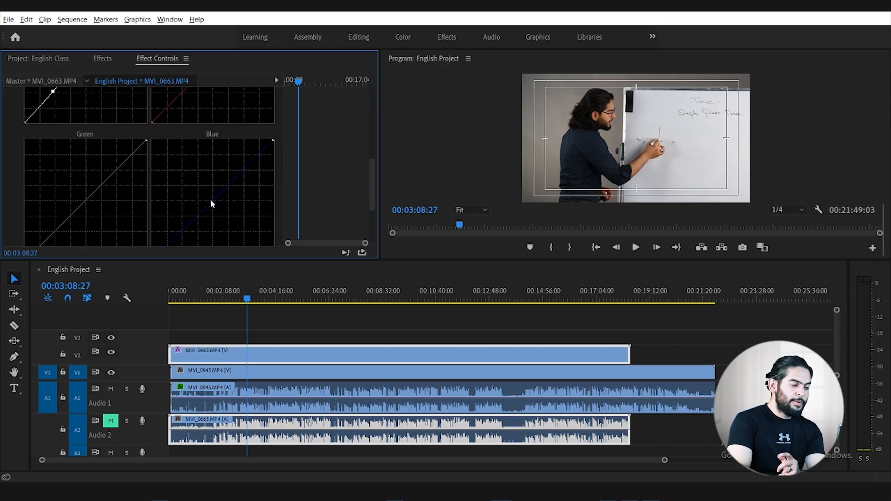
left_click(210, 199)
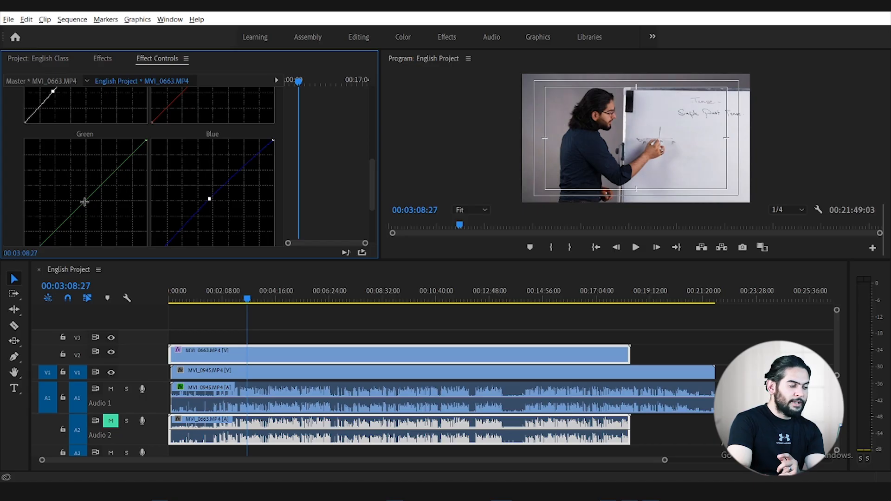
left_click_drag(86, 202, 82, 198)
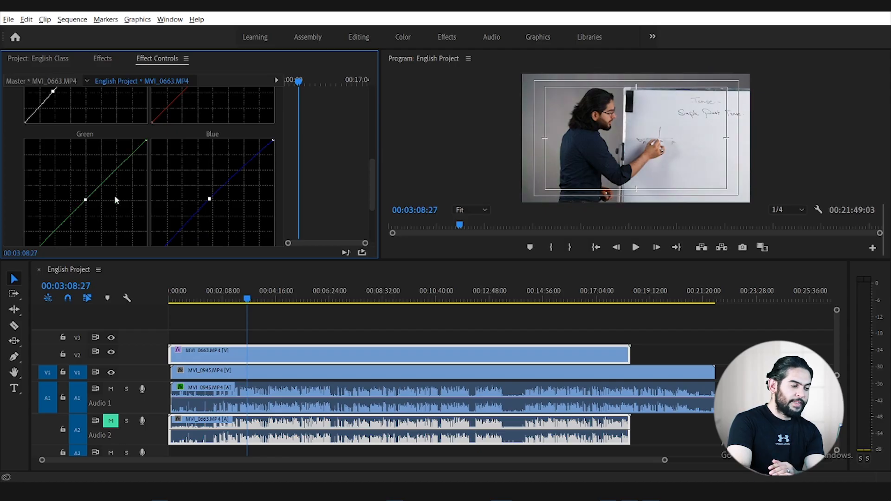
scroll(123, 198, "up", 3)
scroll(123, 194, "up", 2)
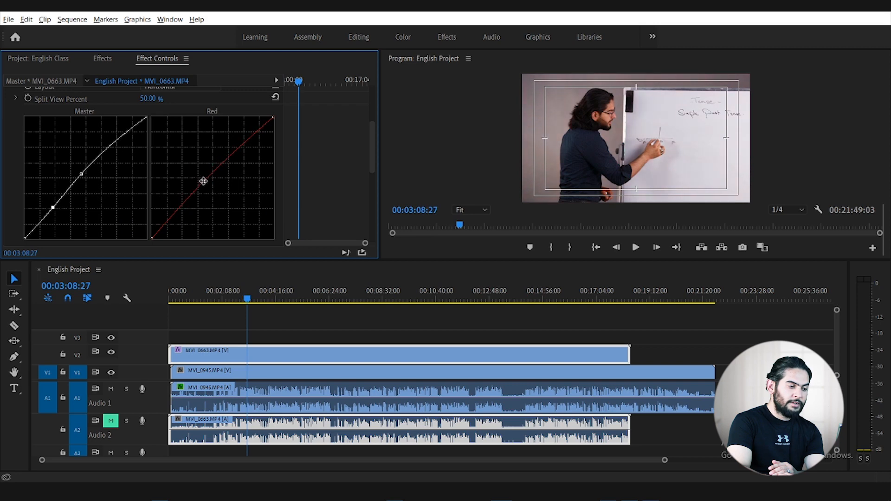
scroll(203, 181, "up", 3)
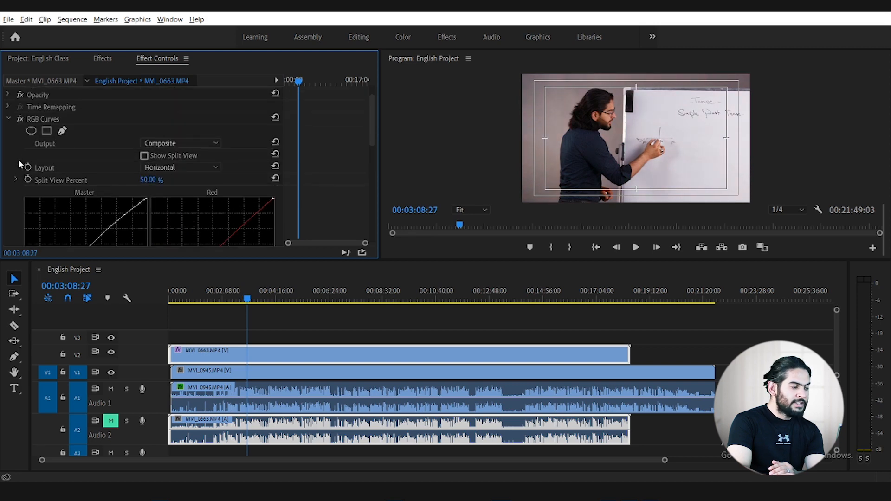
Switch RGB Curves off and back on to compare the picture, and collapse the effect's settings.
left_click(20, 119)
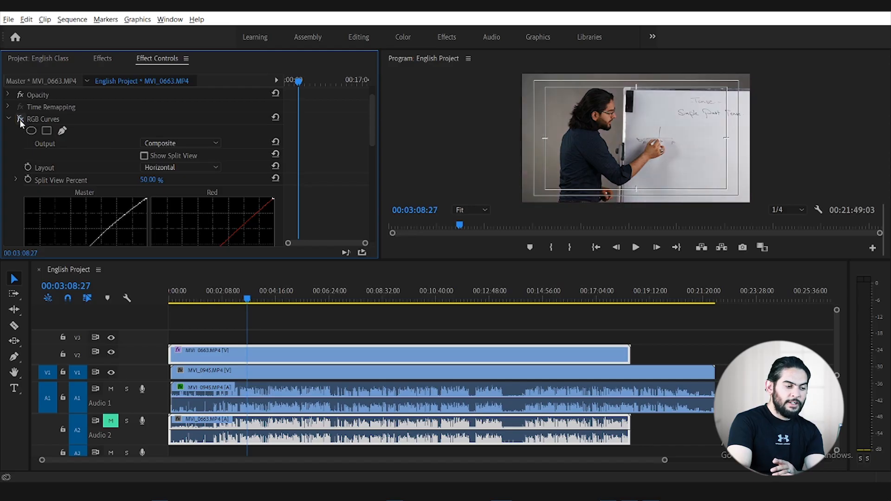
left_click(20, 119)
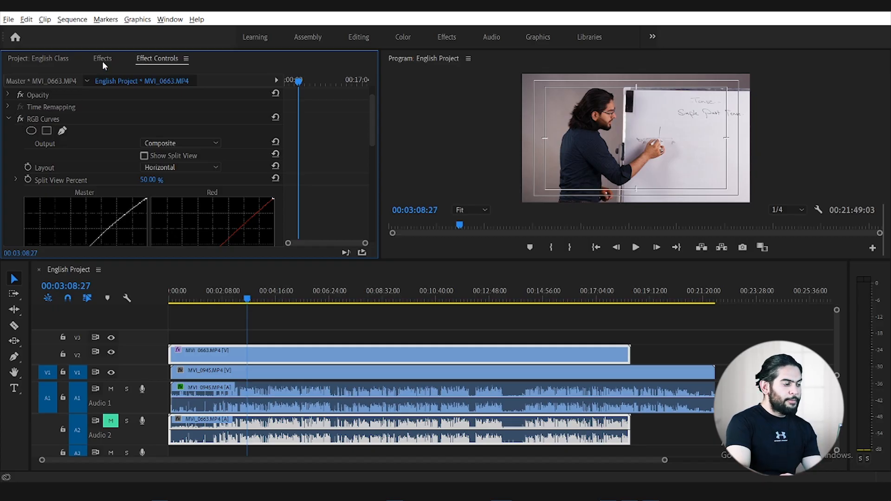
left_click(7, 118)
left_click(8, 118)
Search the effects for "fast" and apply the Fast Blur video effect to the MVI_0663.MP4 clip on V2.
left_click(102, 58)
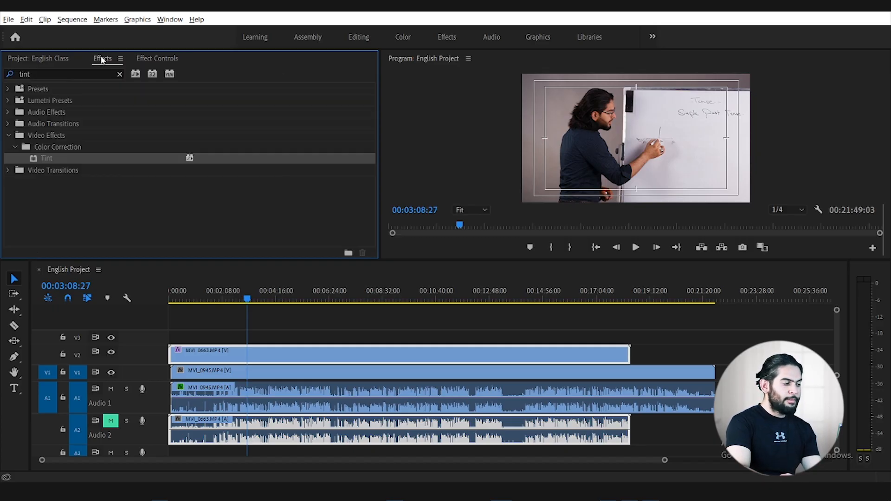
left_click(72, 74)
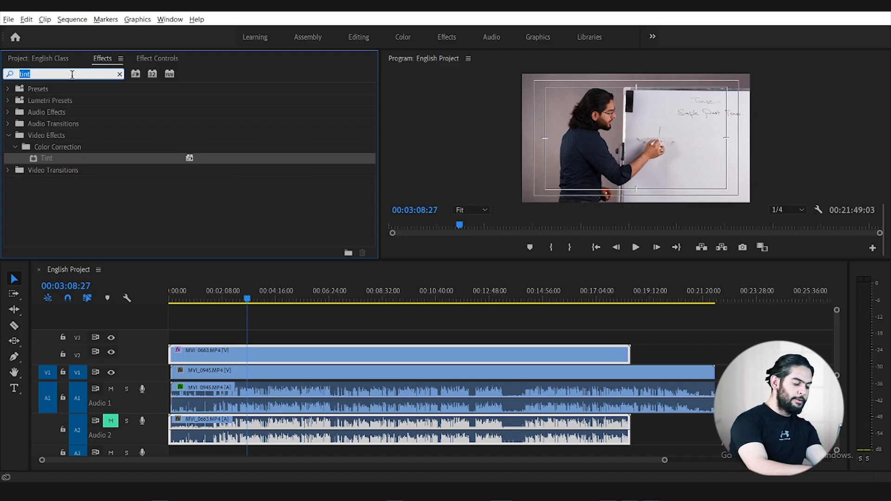
type("b")
key("BackSpace")
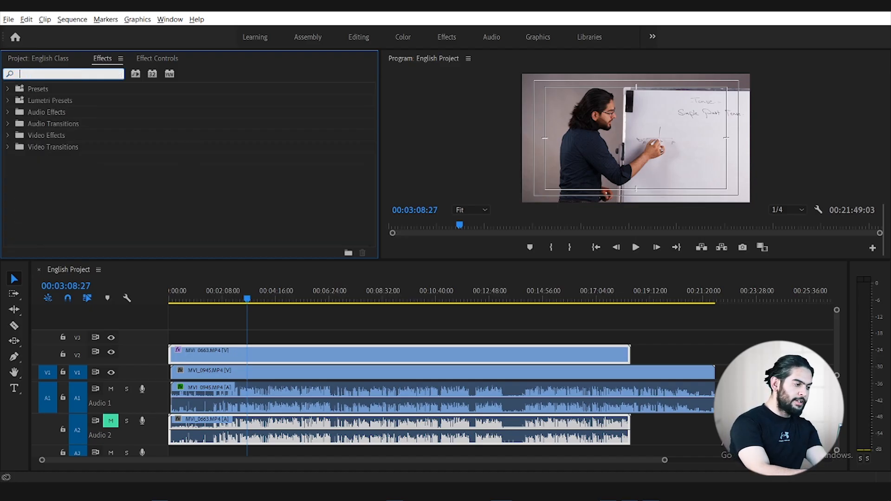
type("fast")
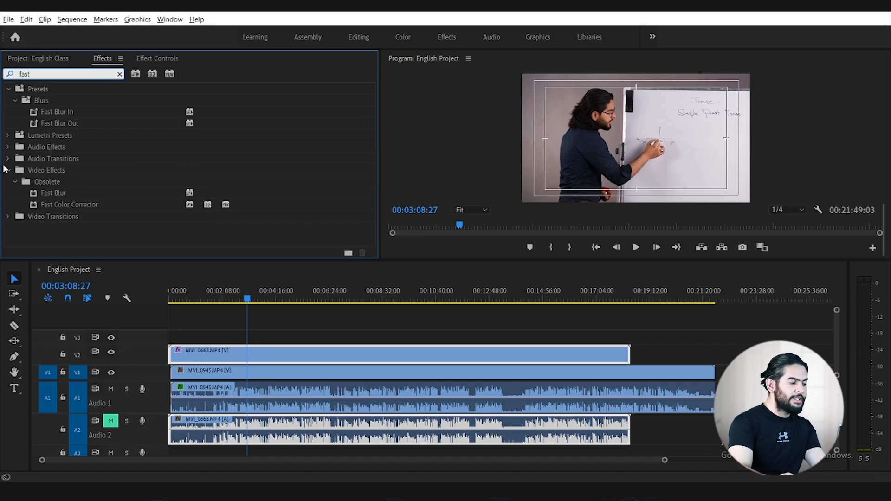
left_click_drag(46, 194, 273, 349)
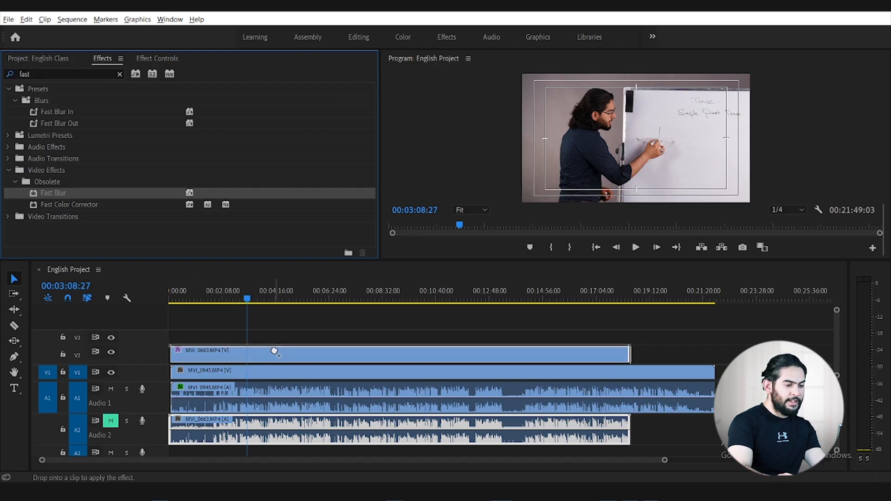
Set the clip's Fast Blur Blurriness to 309 and enable Repeat Edge Pixels.
left_click(148, 58)
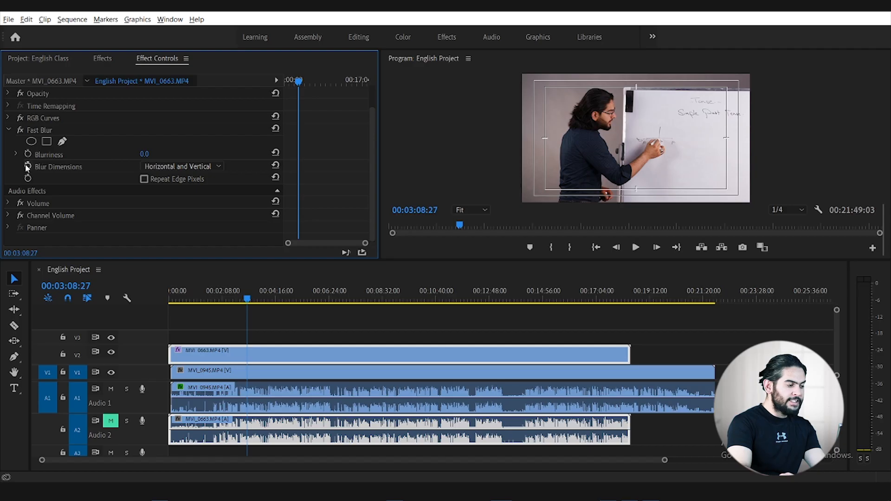
left_click_drag(146, 155, 169, 154)
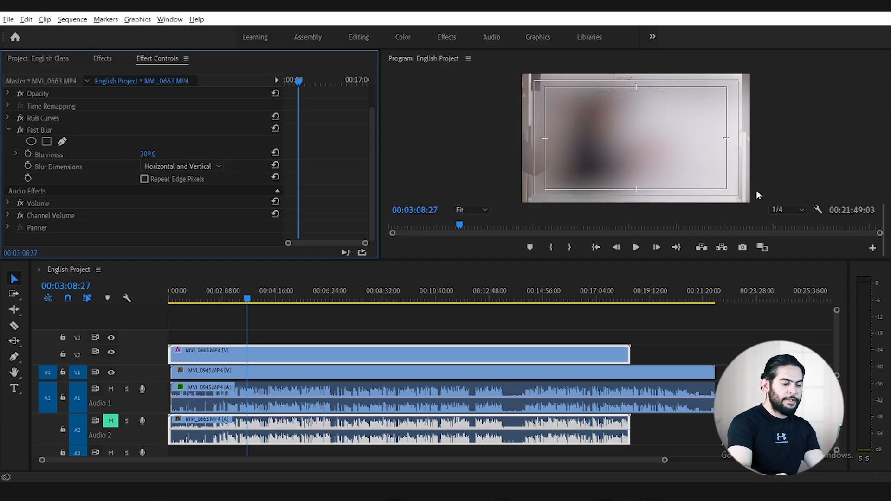
left_click(144, 179)
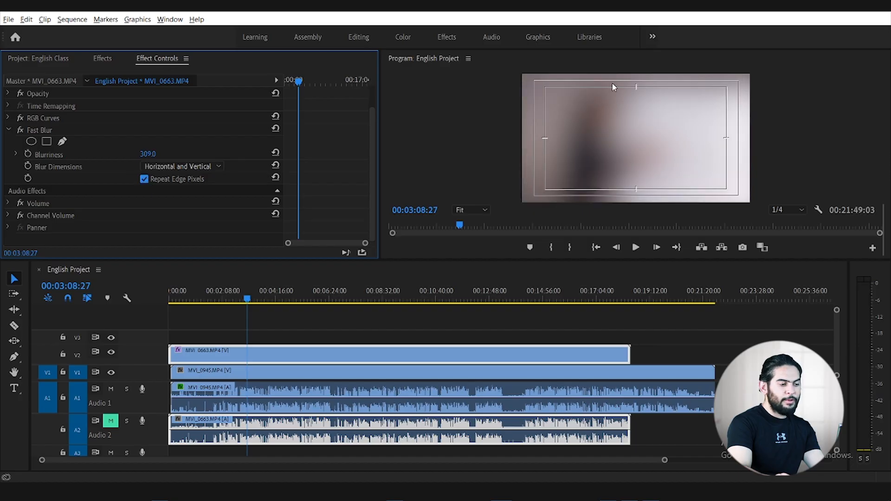
Set Fast Blur's Blur Dimensions to Horizontal and reduce the Blurriness to 45.
left_click(177, 166)
left_click(162, 189)
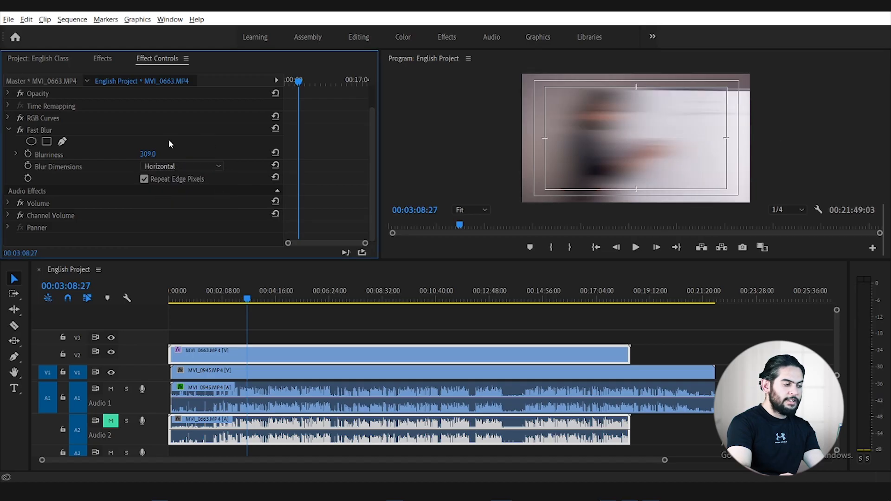
left_click_drag(146, 154, 23, 155)
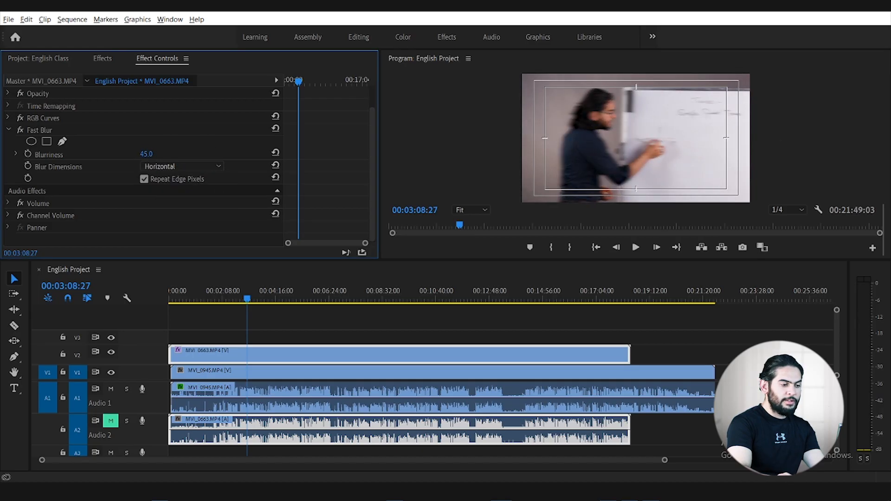
Try Fast Blur's Blur Dimensions as Vertical and as Horizontal and Vertical to compare the blur directions.
left_click(163, 166)
left_click(170, 202)
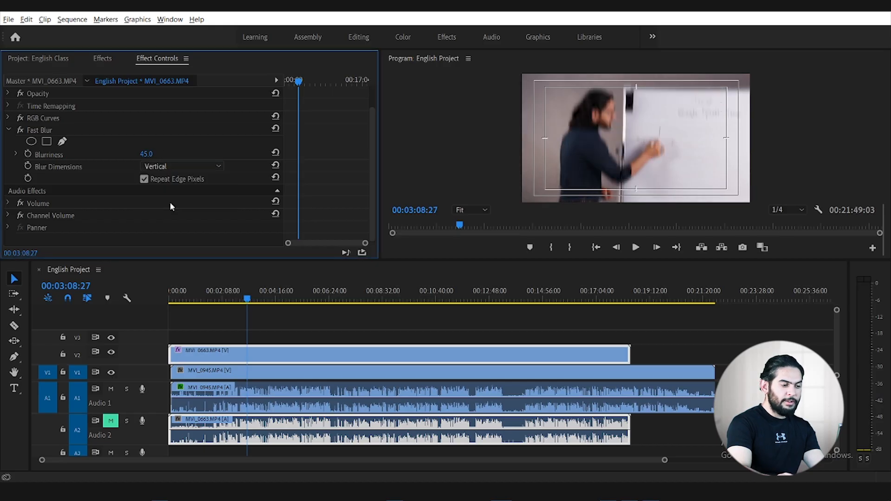
left_click(163, 165)
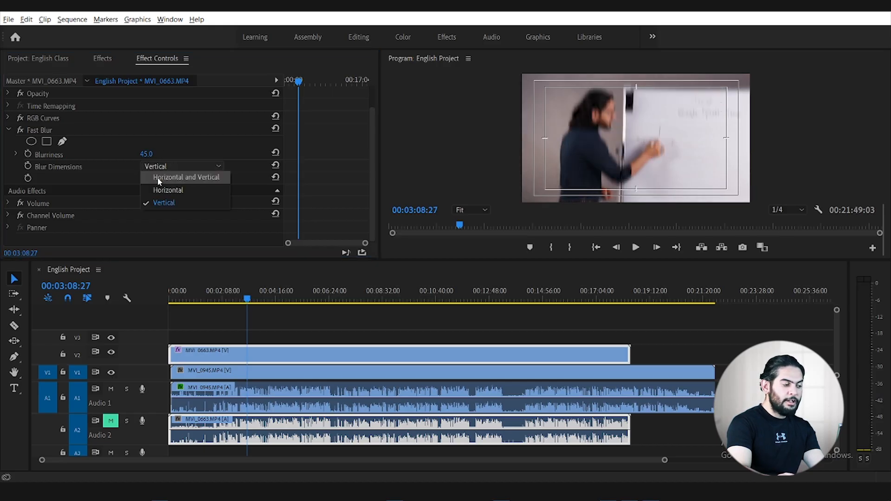
left_click(157, 177)
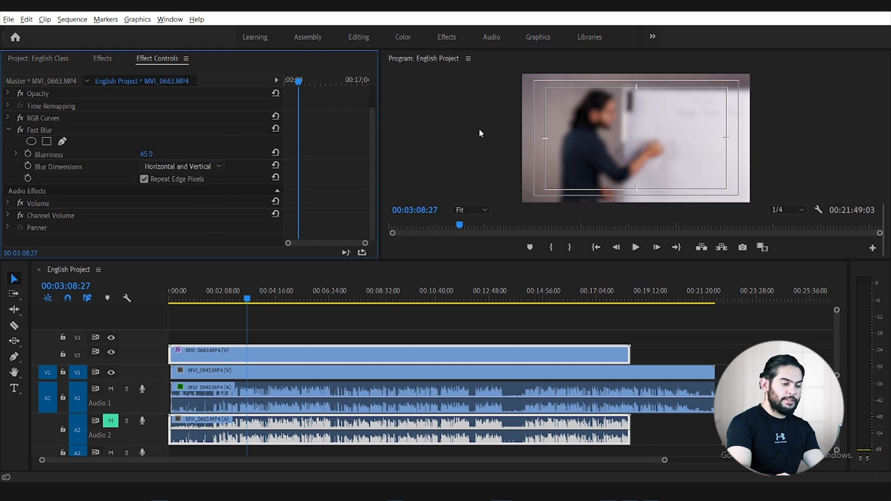
Remove the Fast Blur and RGB Curves effects from the MVI_0663.MP4 clip.
left_click(34, 132)
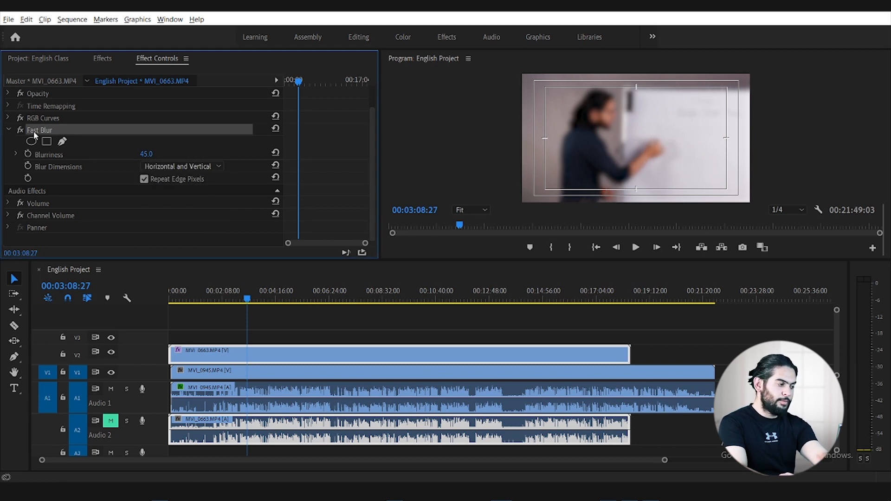
key("Delete")
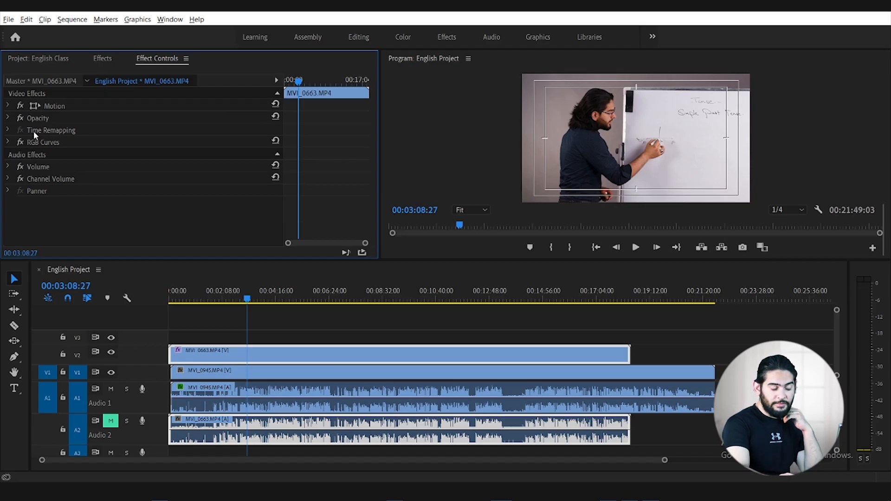
left_click(48, 146)
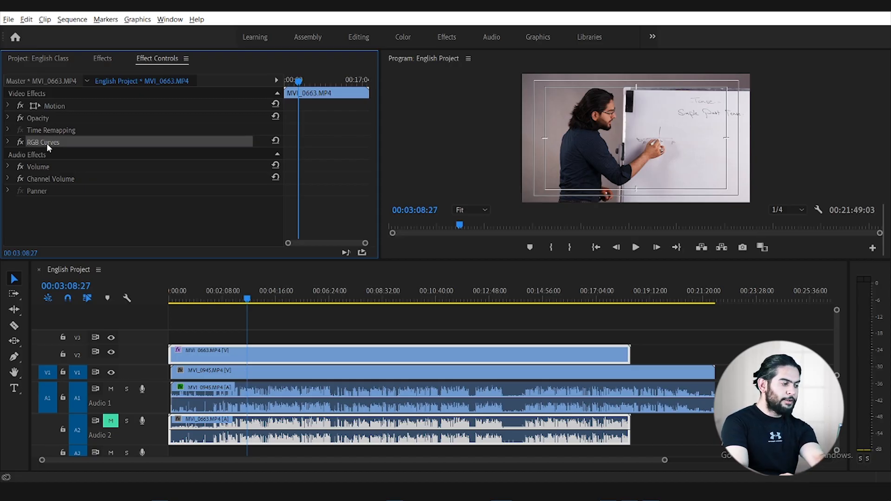
key("Delete")
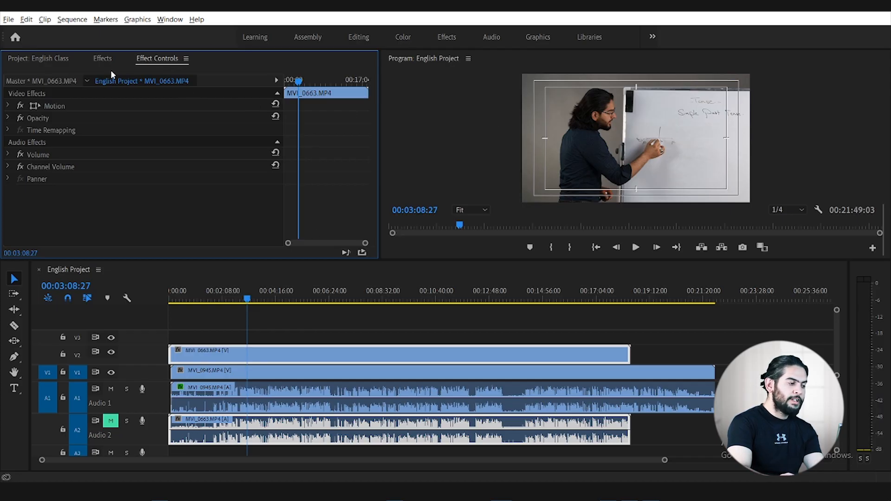
Clear the "fast" search in the effects list and switch to the Color workspace.
left_click(99, 59)
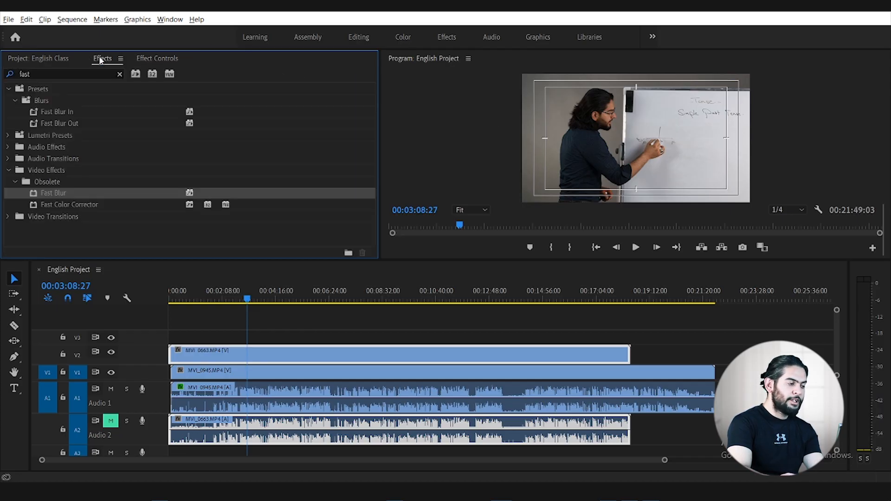
left_click(120, 75)
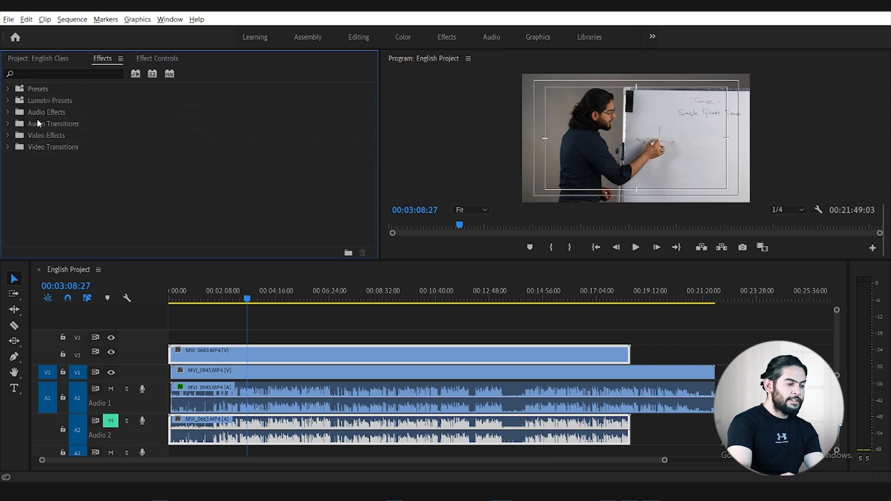
left_click(403, 38)
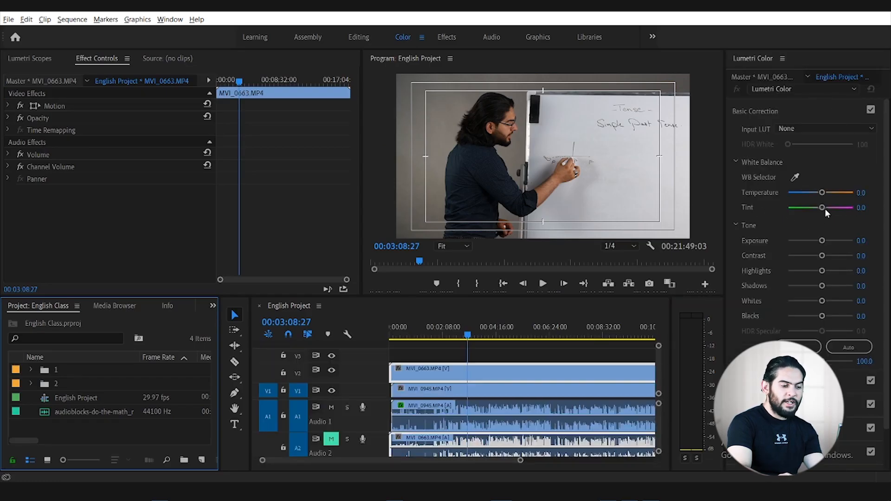
Set the clip's Lumetri Color Temperature to -13.3, and try a Tint of -100 and undo it.
mouse_move(822, 192)
left_mouse_down()
mouse_move(806, 197)
mouse_move(813, 197)
left_mouse_up()
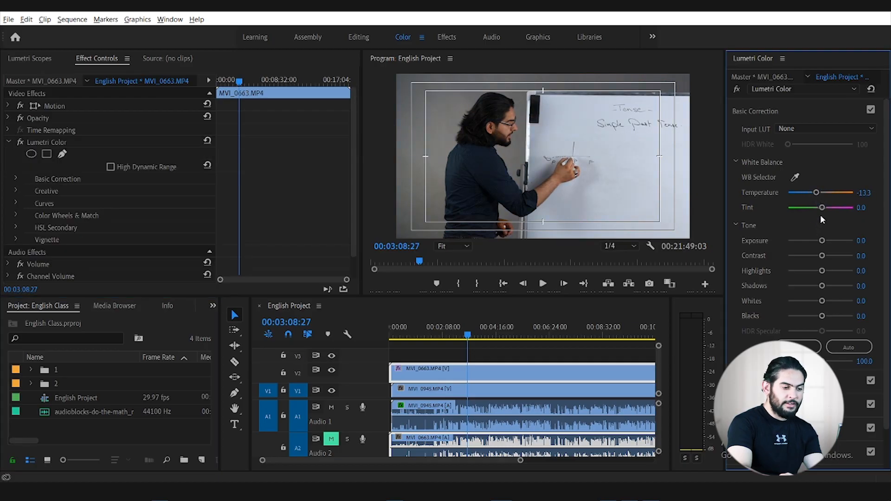
left_click_drag(822, 206, 781, 216)
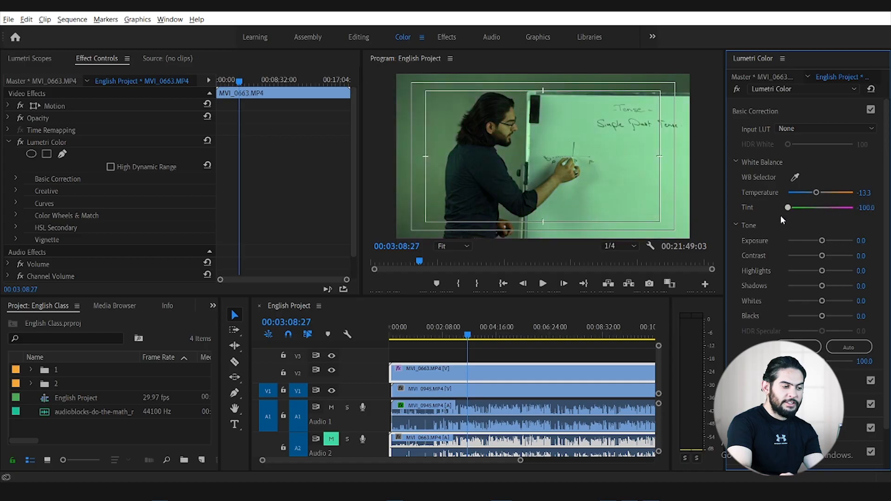
key("ctrl+z")
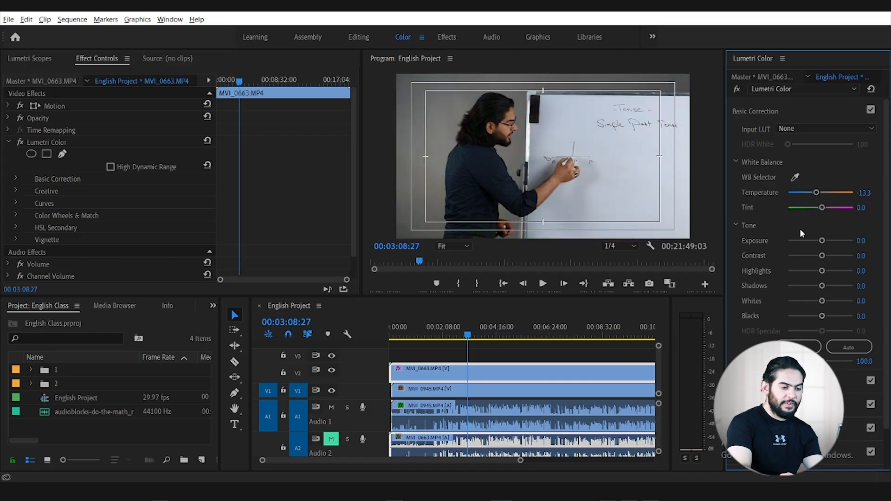
Set the Basic Correction tone to Exposure 1.2, Contrast 13.3, Highlights 15.0 and Shadows -4.4.
left_click_drag(823, 240, 826, 281)
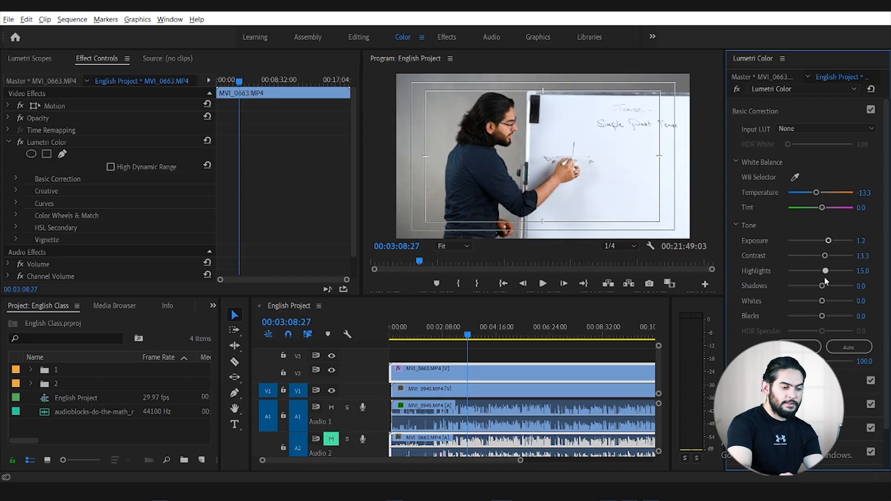
scroll(825, 280, "down", 2)
mouse_move(824, 243)
left_mouse_down()
mouse_move(809, 248)
mouse_move(820, 254)
left_mouse_up()
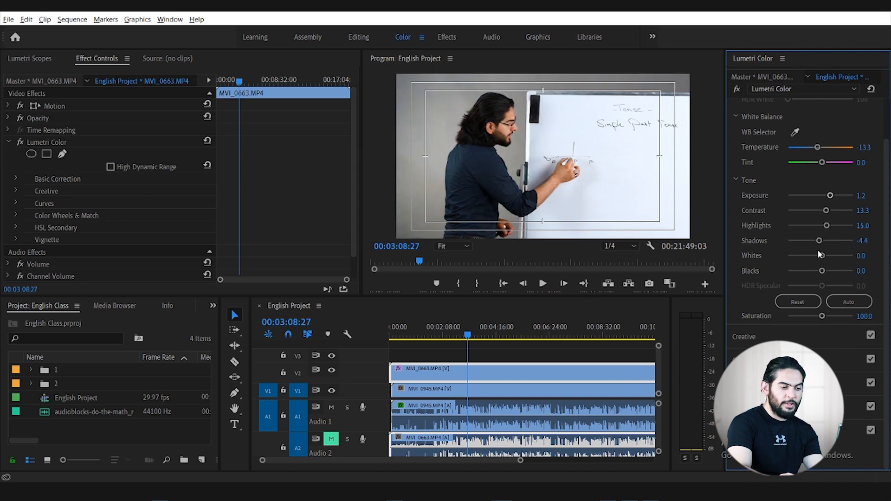
Set the Basic Correction Whites to -18.6 and Blacks to -9.7, and collapse the section.
left_click_drag(823, 256, 820, 273)
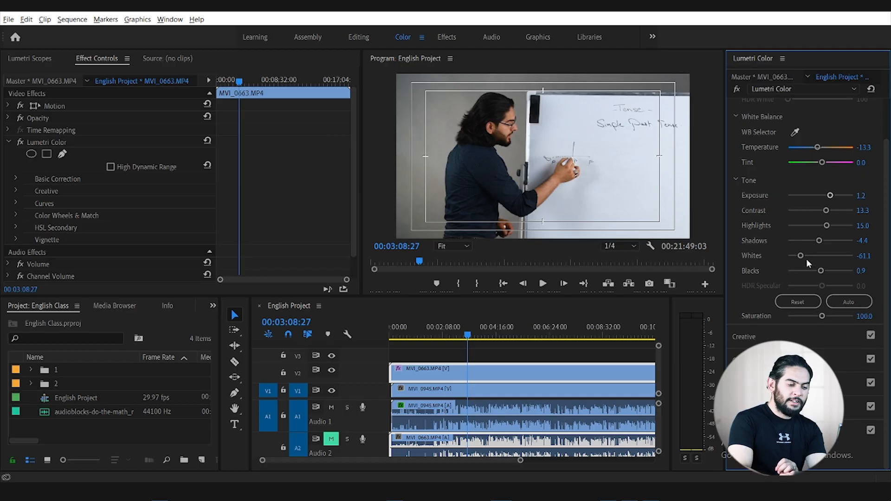
left_click_drag(801, 256, 816, 258)
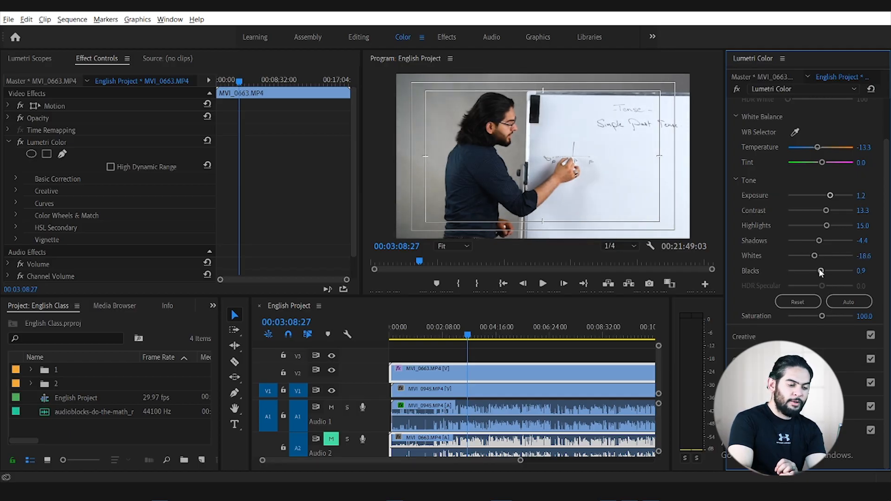
left_click_drag(821, 273, 808, 273)
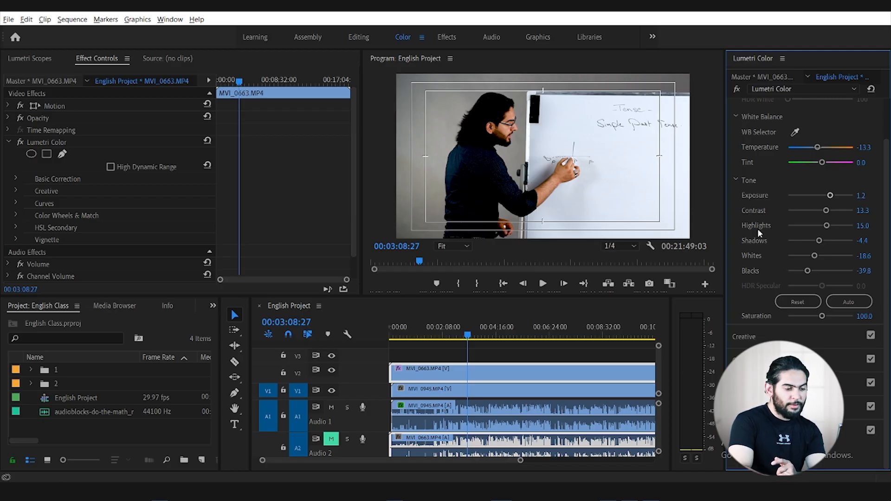
left_click_drag(807, 270, 816, 274)
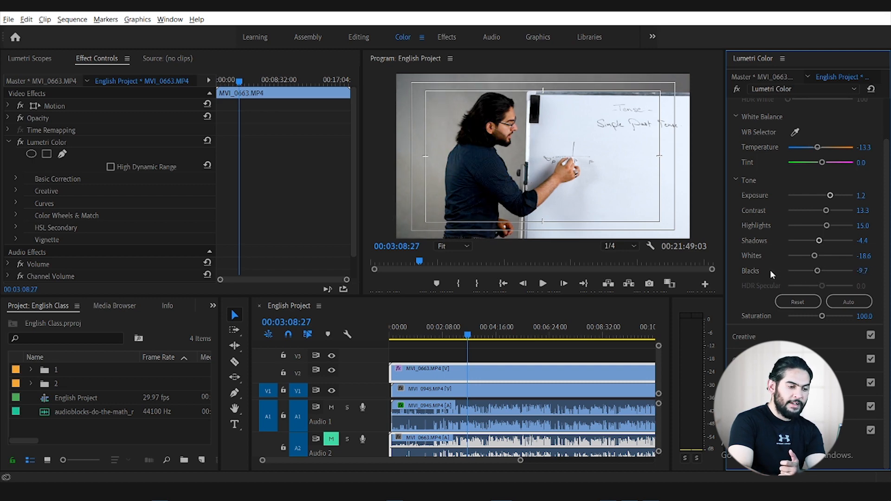
scroll(767, 126, "up", 2)
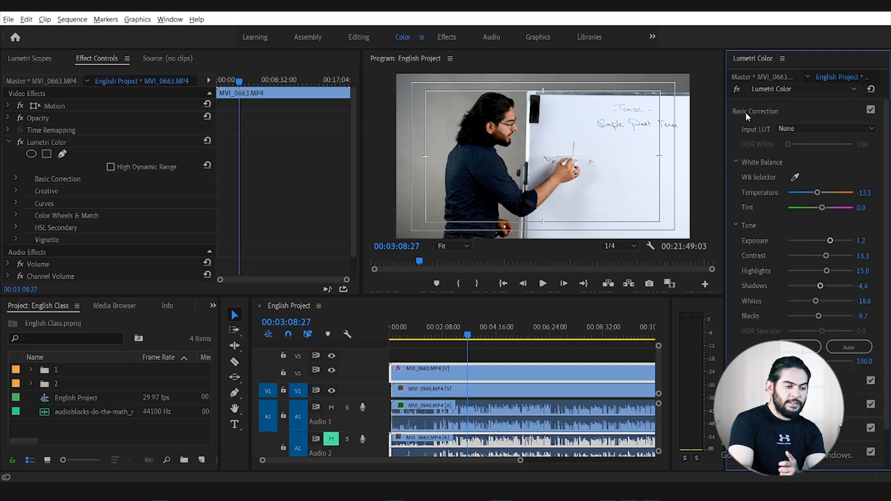
left_click(746, 112)
Try a Sharpen of 96.5 and a higher Vibrance in the Creative adjustments, and undo both changes.
left_click(748, 134)
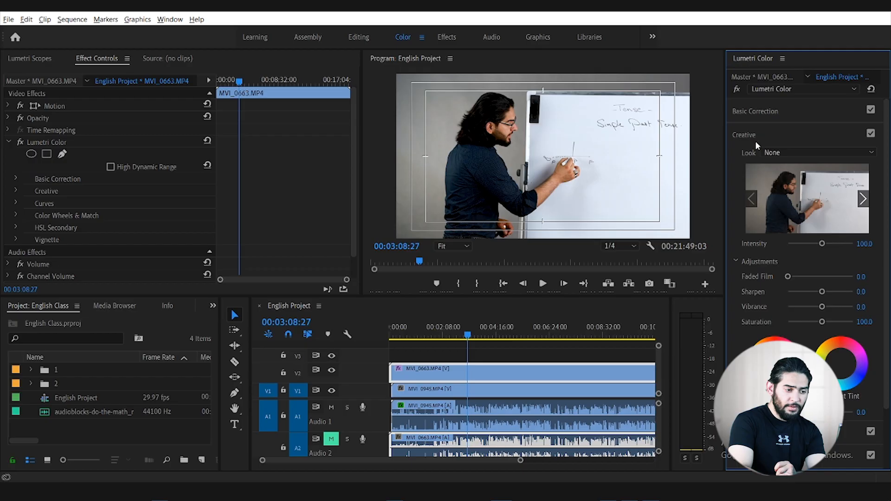
scroll(742, 238, "down", 2)
left_click_drag(822, 257, 851, 258)
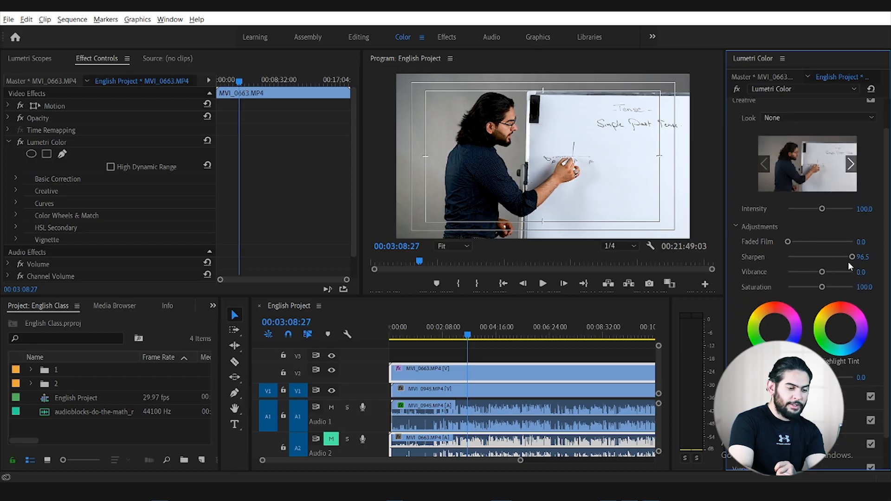
left_click_drag(822, 272, 829, 276)
key("ctrl+z")
key("ctrl+z")
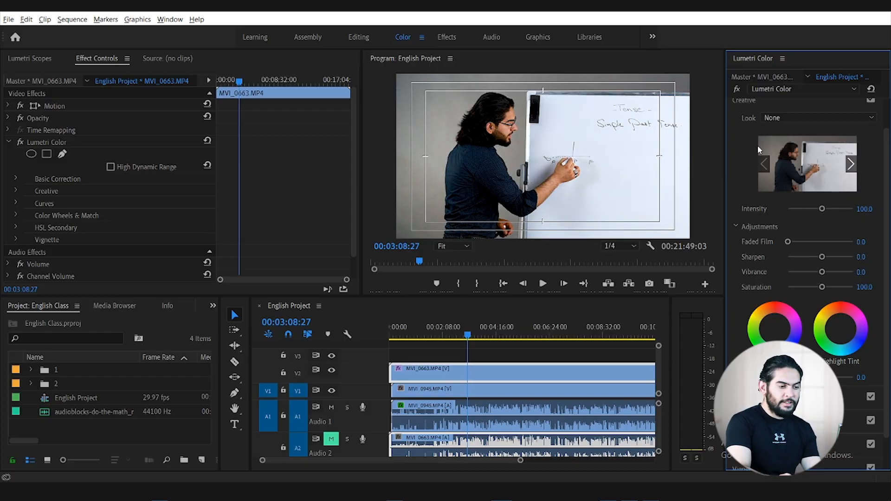
Raise the middle of the white RGB curve slightly in Curves, and view the red, green and blue channel curves.
scroll(757, 146, "up", 1)
left_click(747, 134)
left_click(742, 159)
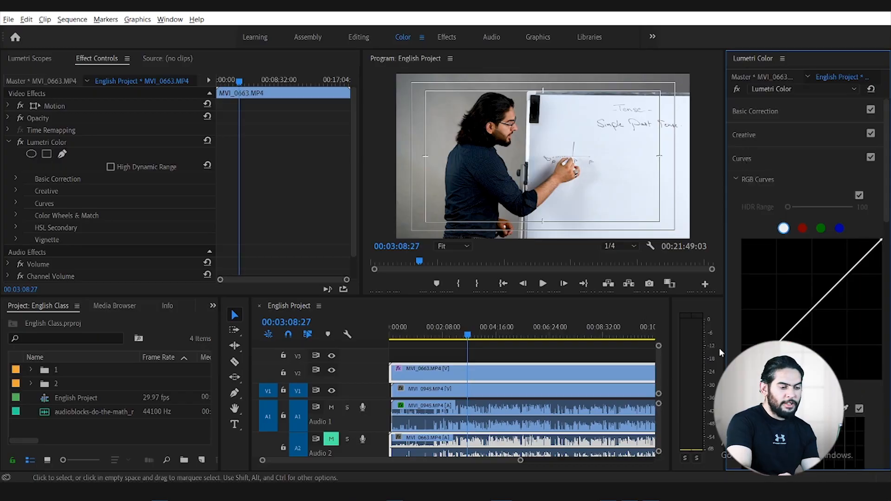
left_click(809, 308)
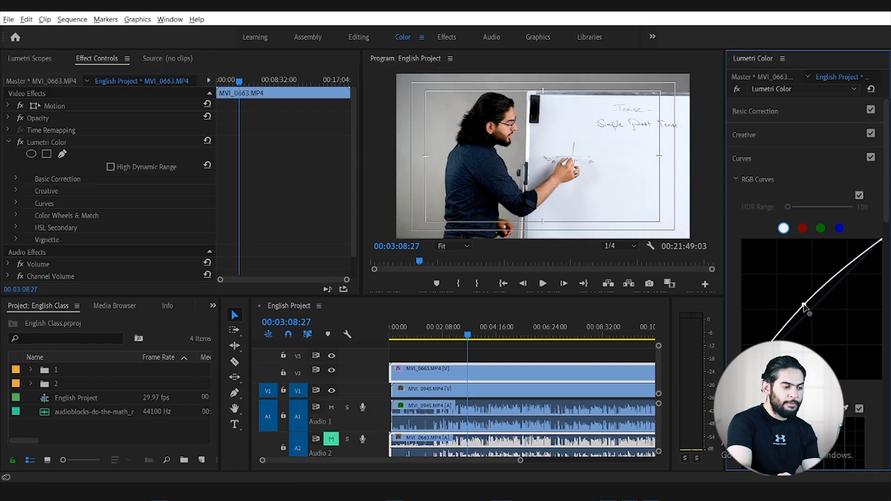
left_click(801, 229)
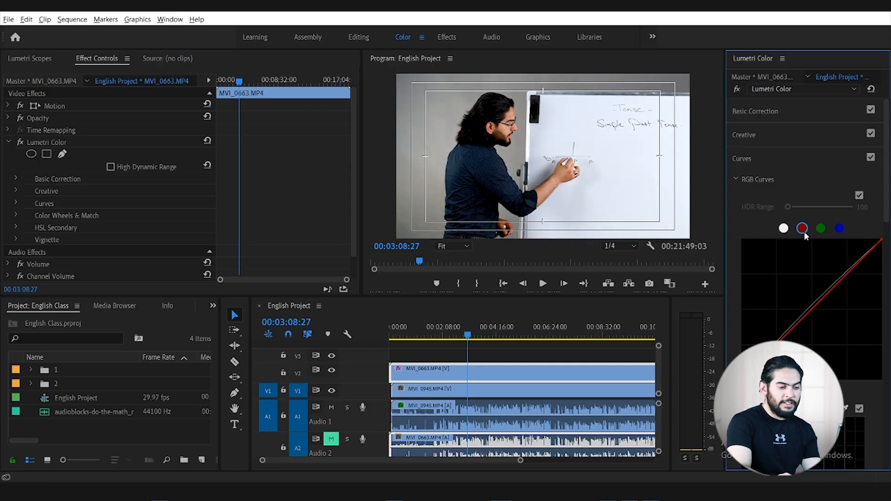
left_click(821, 228)
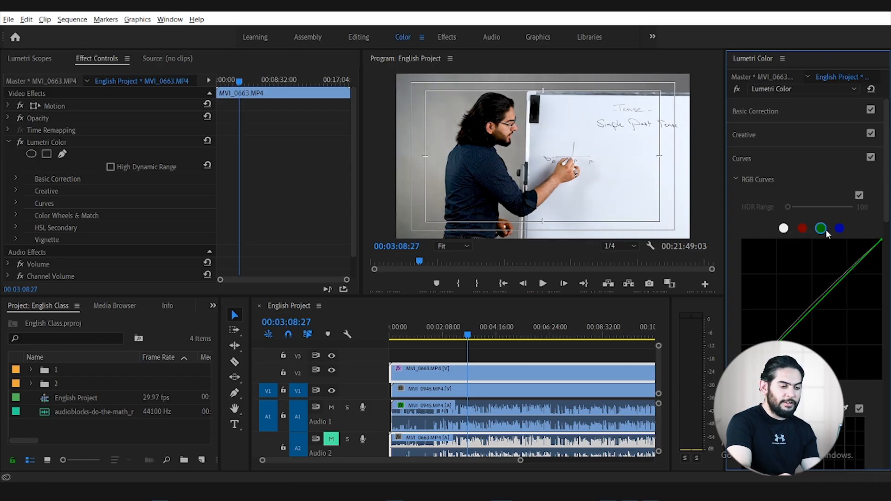
left_click(839, 228)
left_click(747, 157)
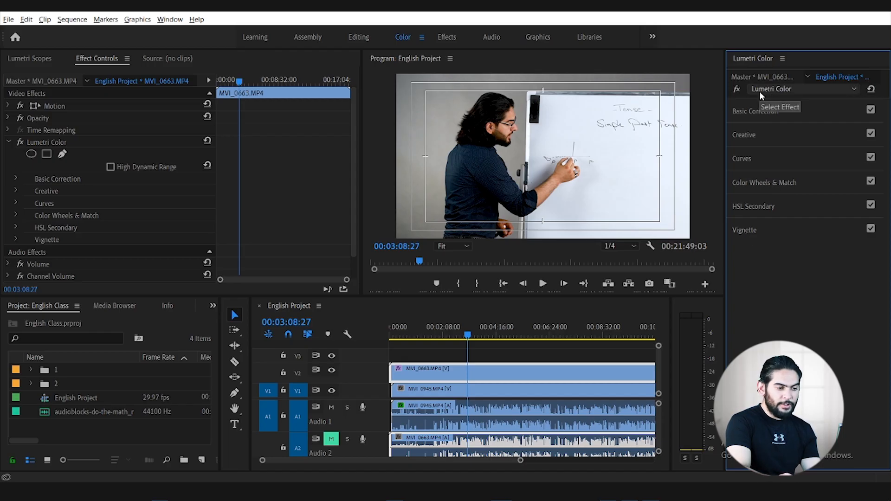
Try the Vignette Amount at 3.0 and -3.0, and set it to -2.2 with a Midpoint of 51.3.
left_click(746, 232)
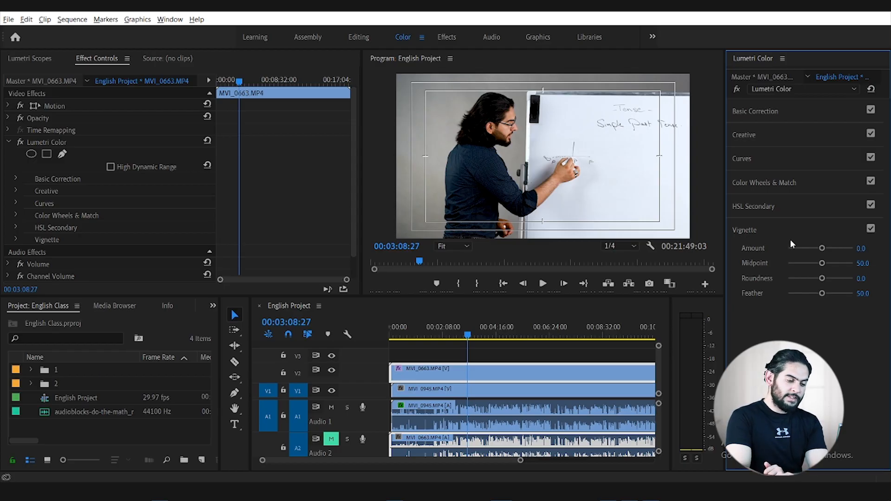
left_click_drag(822, 248, 860, 249)
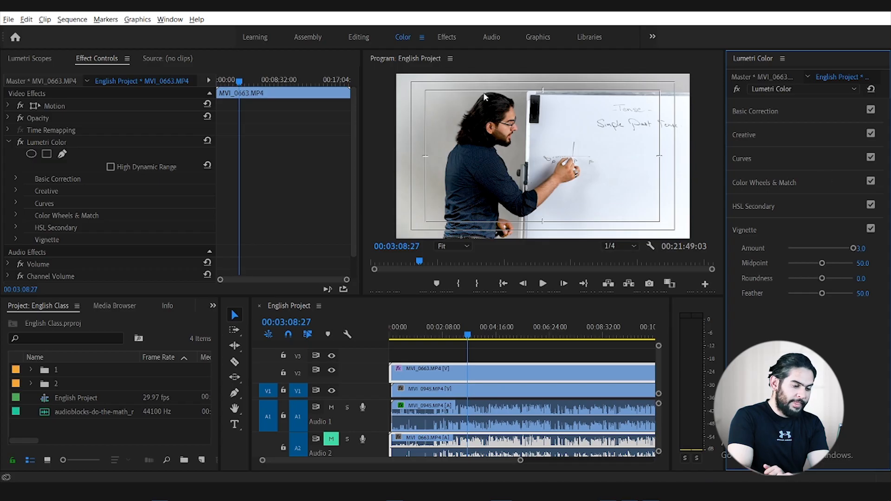
left_click_drag(854, 248, 787, 258)
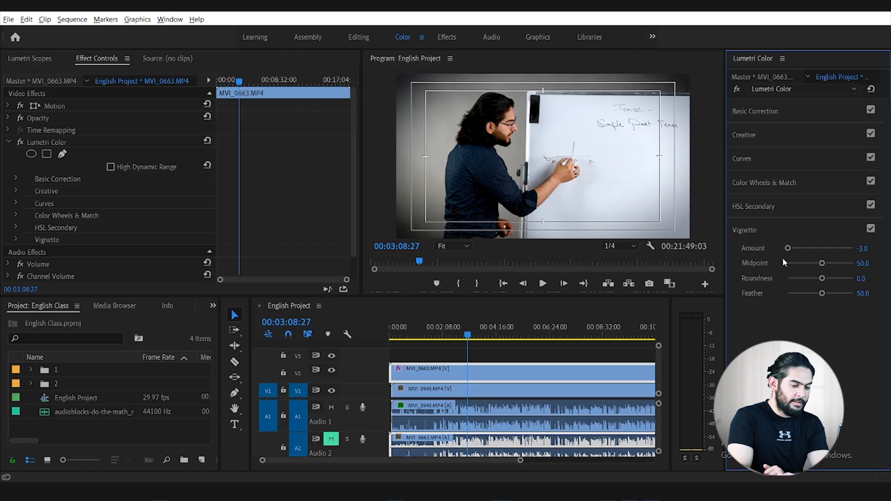
left_click_drag(792, 249, 822, 271)
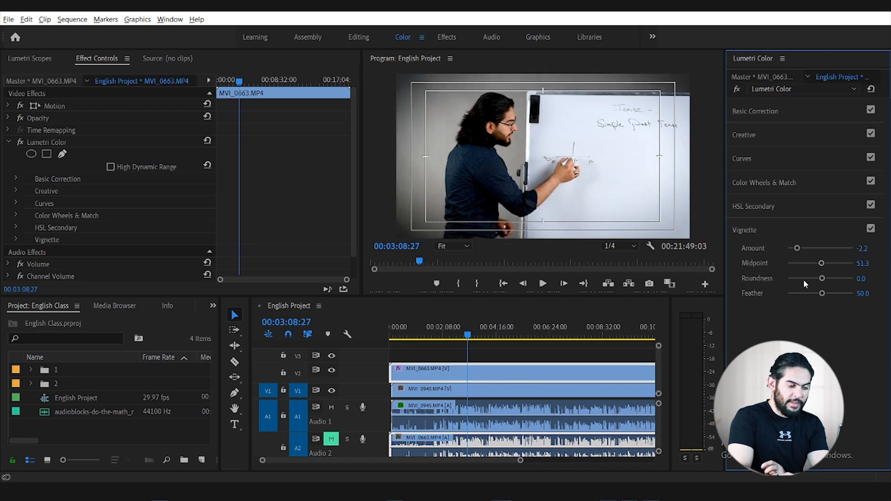
Try the Vignette with Roundness -100 and Midpoint 0, and set Roundness to -61.1 and Midpoint to 70.8.
left_click_drag(822, 278, 737, 277)
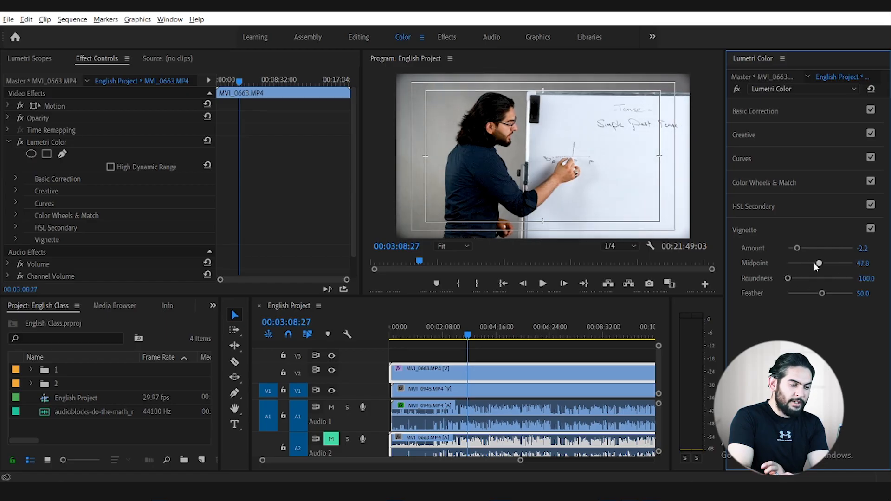
left_click_drag(821, 263, 787, 265)
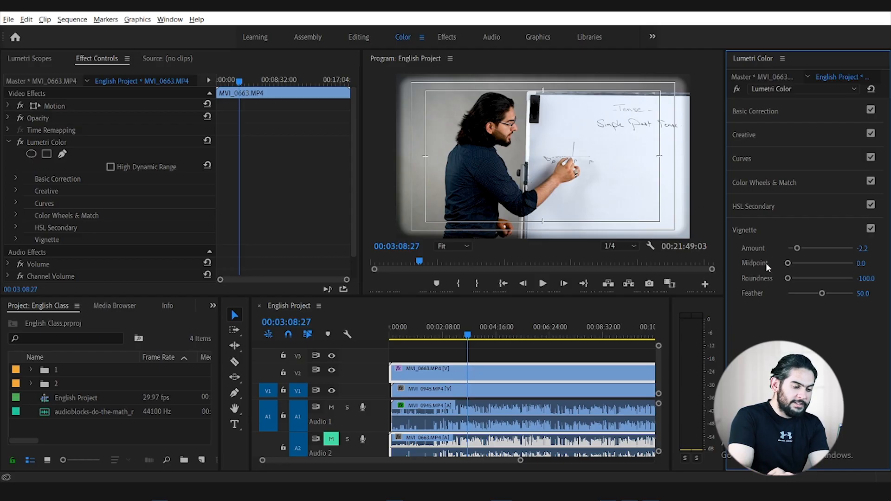
left_click_drag(788, 263, 834, 263)
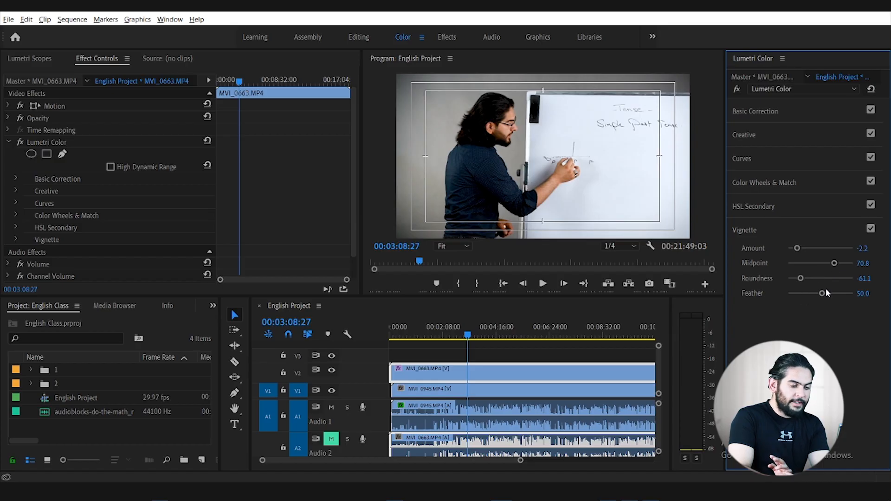
Try the Vignette Feather at 0, set it to 100, and switch the vignette off and on to compare the result.
left_click_drag(823, 295, 770, 291)
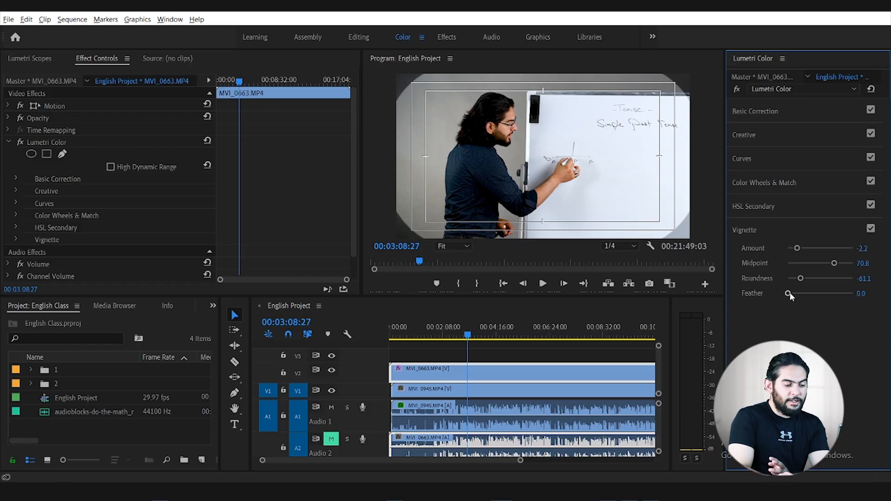
left_click_drag(790, 294, 832, 301)
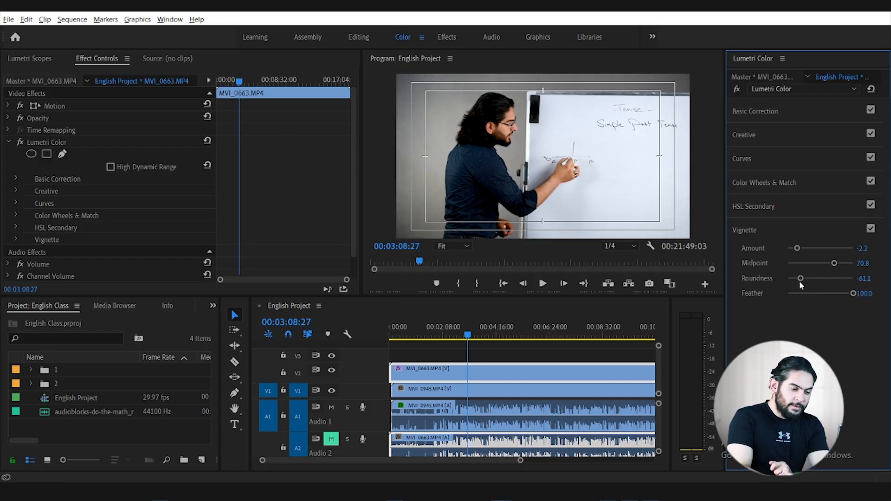
left_click(871, 229)
left_click(871, 229)
left_click(871, 230)
left_click(870, 229)
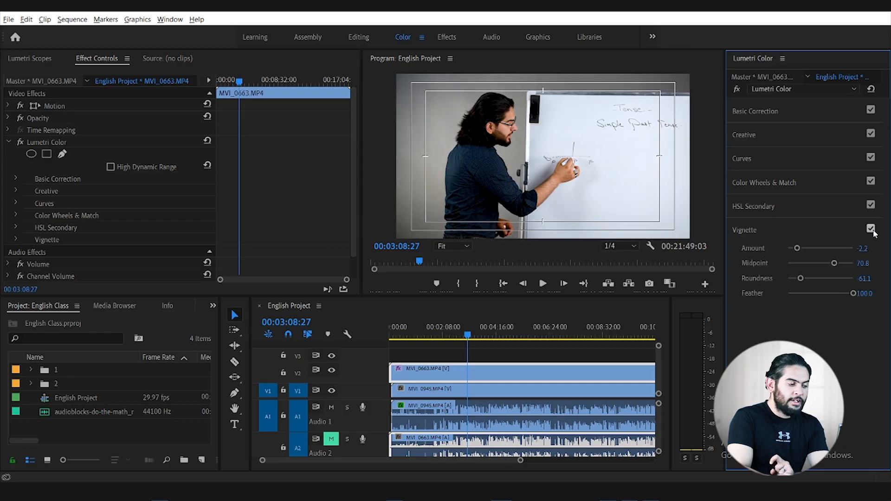
left_click(870, 229)
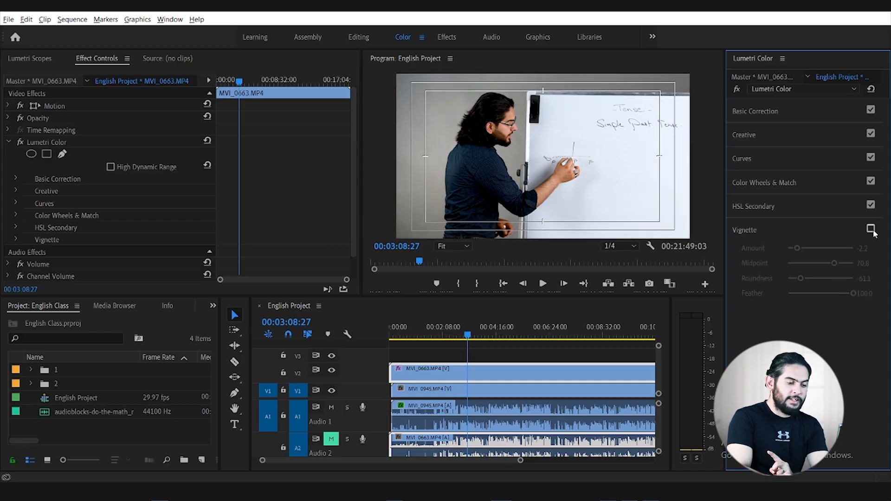
left_click(873, 234)
left_click(871, 229)
left_click(871, 229)
left_click(871, 229)
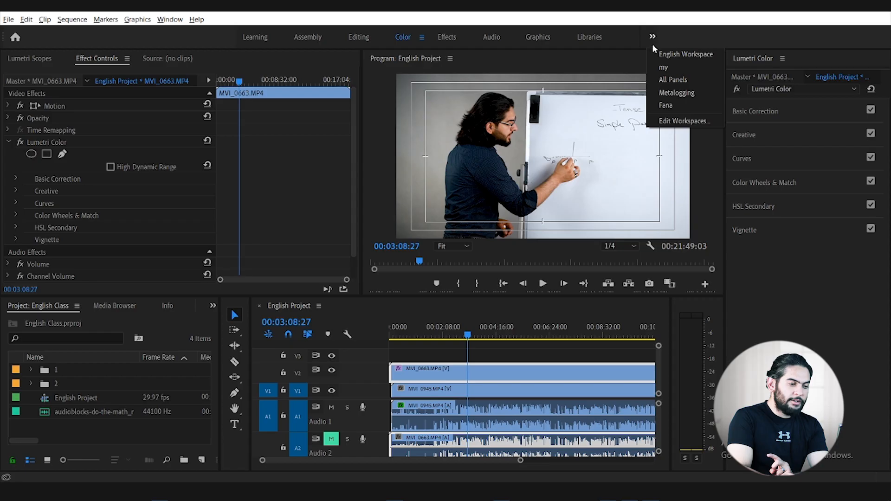
Switch to the English Workspace and split the MVI_0663.MP4 clip with its audio at 00:16:20:19.
left_click(678, 55)
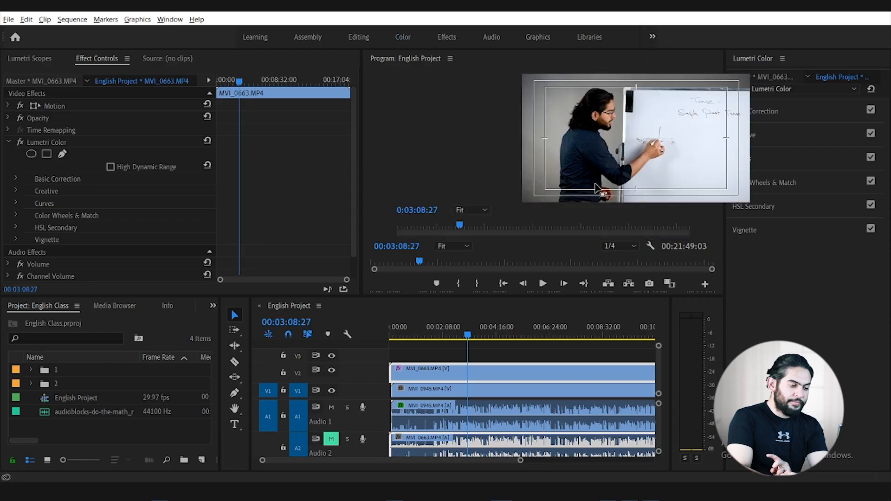
left_click(573, 354)
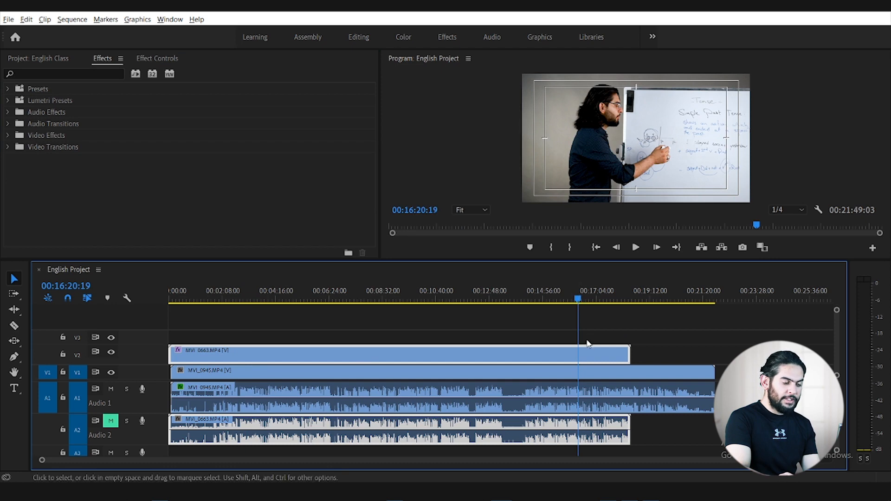
key("ctrl+k")
Move the trailing MVI_0663.MP4 piece past the end of the other clips and trim both its ends, leaving about 12 seconds.
left_click_drag(591, 354, 778, 356)
scroll(651, 356, "down", 10)
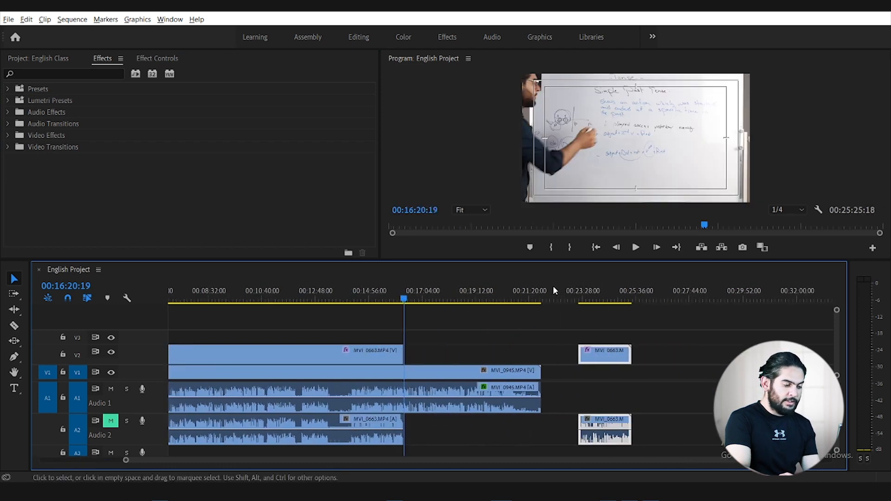
mouse_move(598, 300)
left_mouse_down()
mouse_move(588, 302)
mouse_move(596, 305)
left_mouse_up()
key("equal")
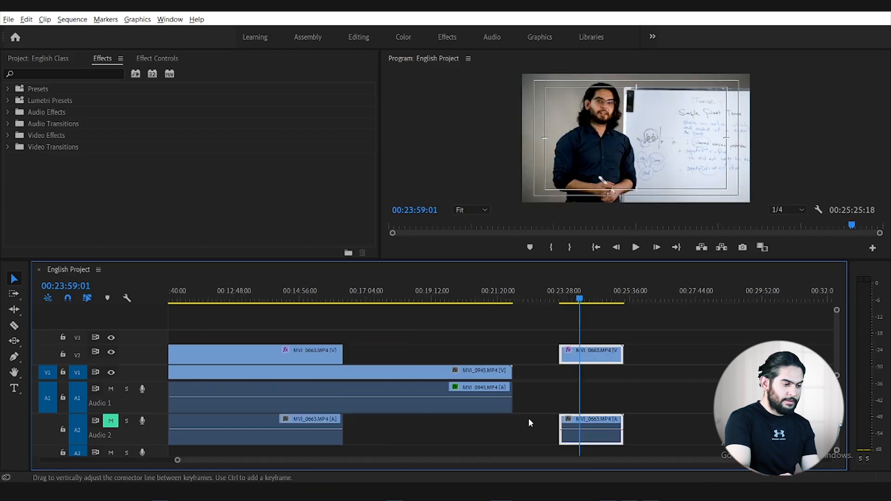
left_click_drag(420, 296, 376, 310)
key("q")
key("w")
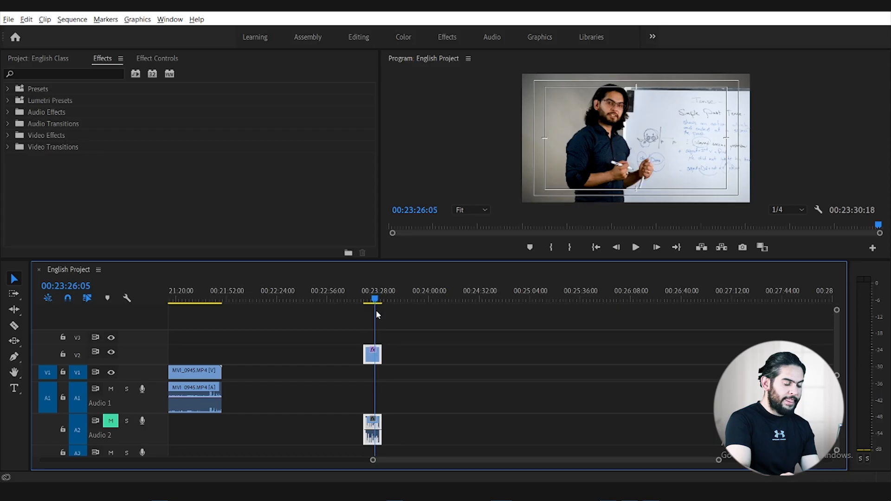
Try slowing the trimmed MVI_0663.MP4 clip to a speed of 50%.
left_click(374, 354)
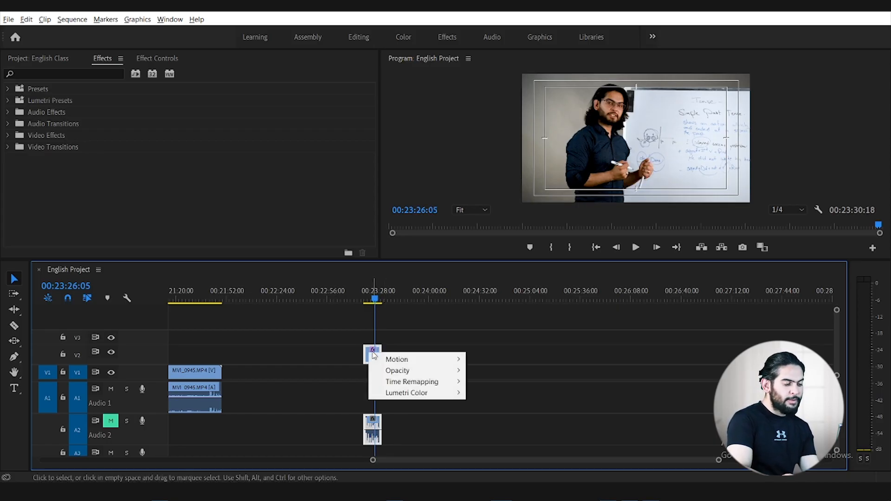
right_click(373, 353)
right_click(364, 354)
left_click(361, 354)
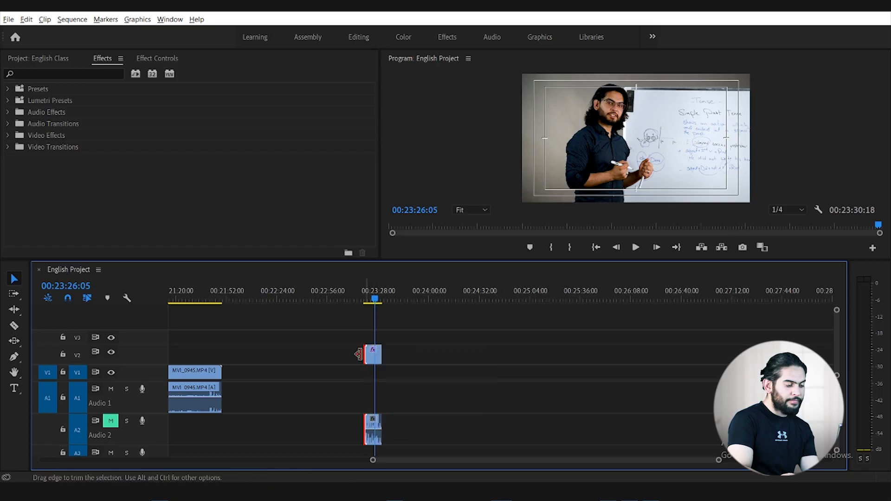
scroll(355, 358, "up", 2)
left_click(310, 356)
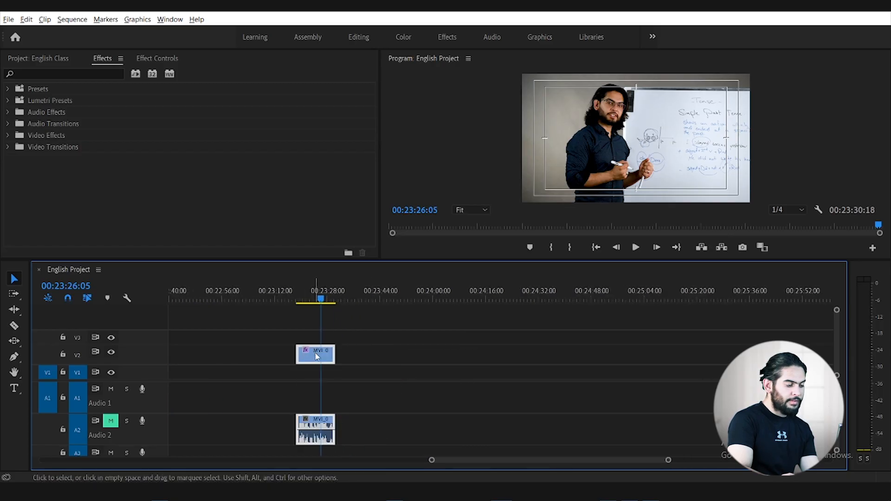
right_click(318, 358)
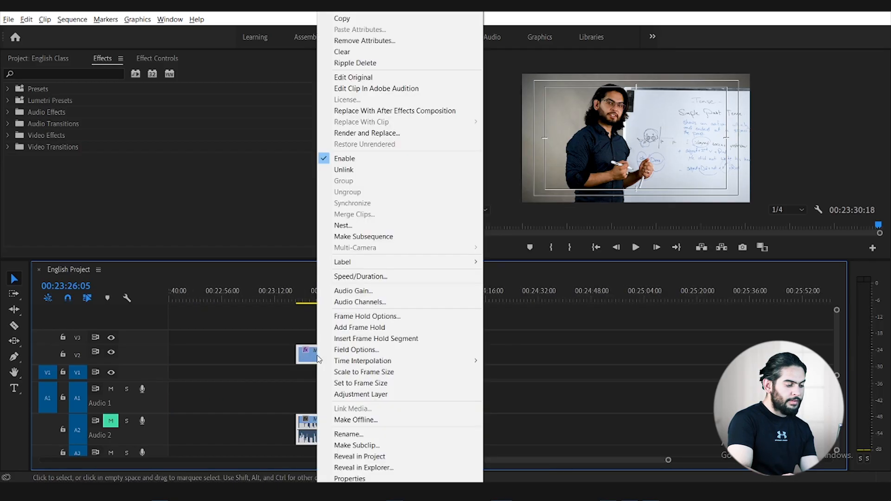
left_click(353, 277)
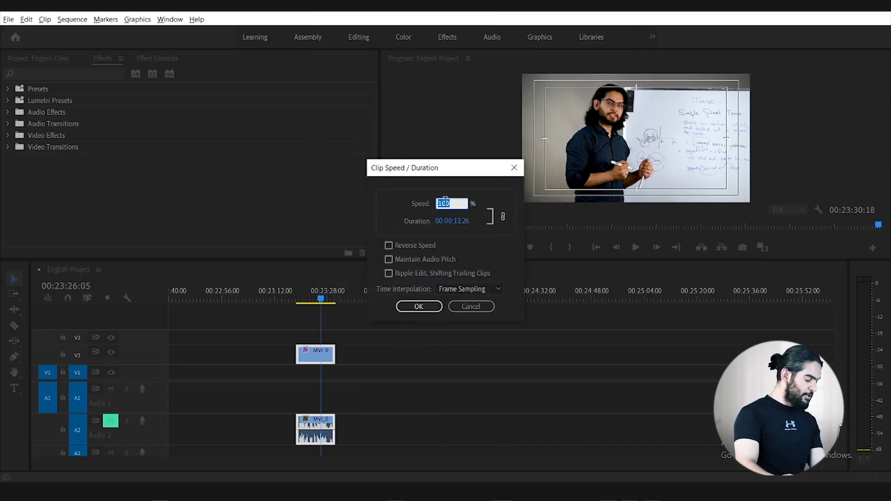
key("Return")
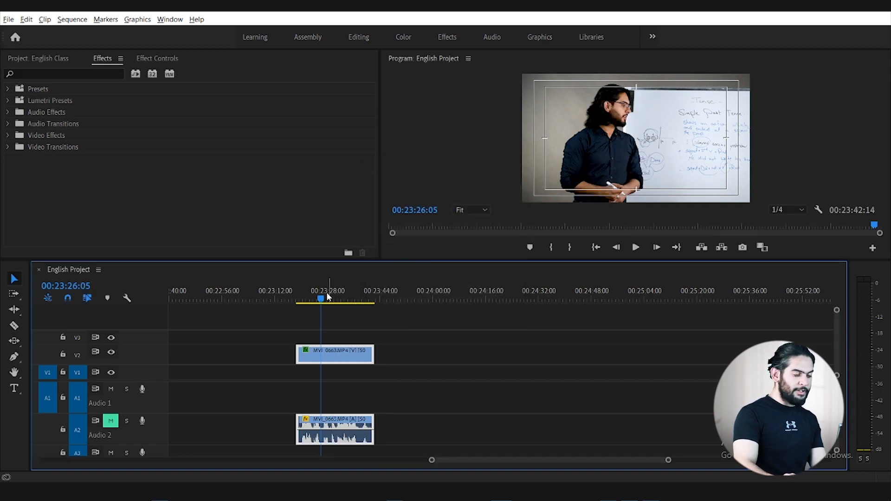
Play the slowed clip from its start, and undo the speed change.
left_click(298, 301)
key("space")
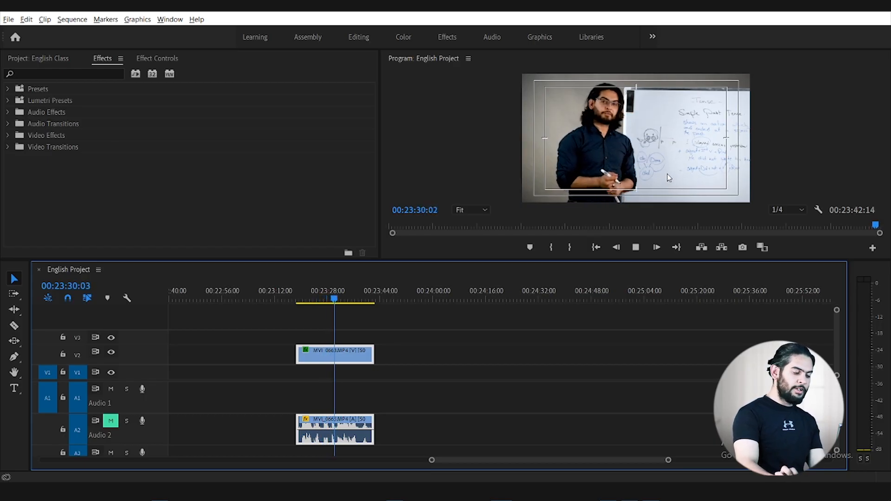
key("w")
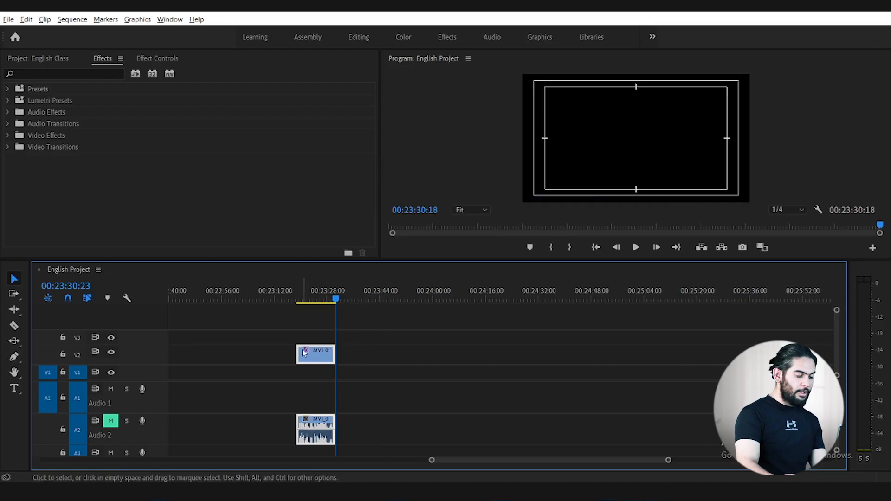
Try speeding up the trimmed MVI_0663.MP4 clip to 150%.
right_click(304, 352)
right_click(317, 354)
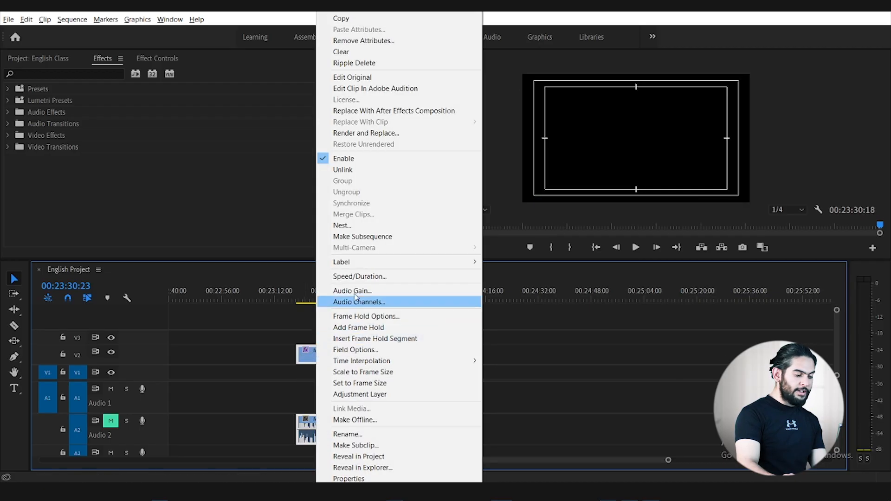
left_click(360, 279)
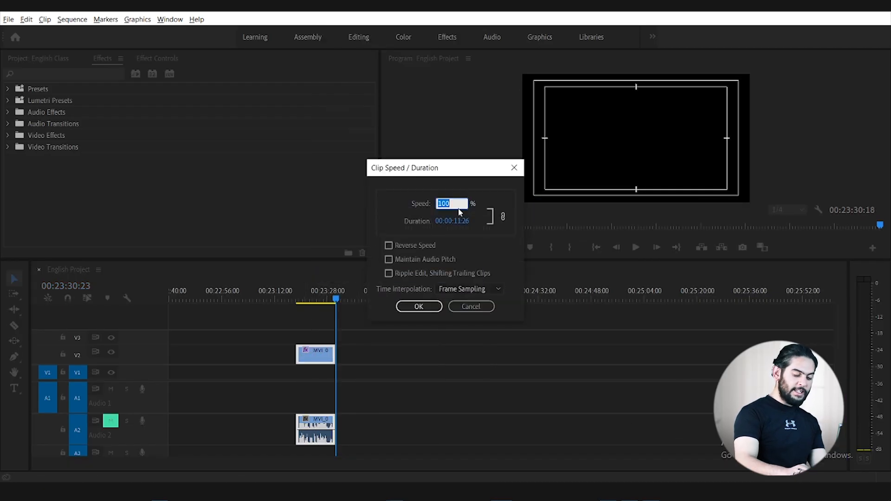
type("150")
key("Return")
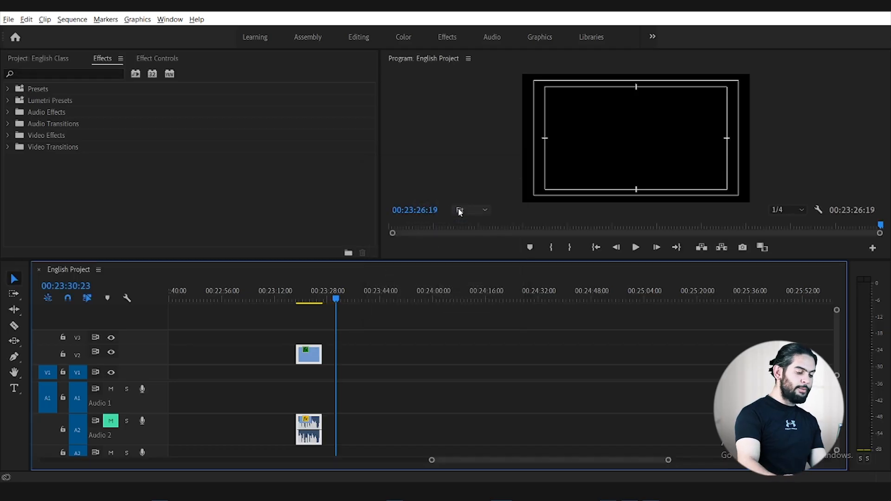
Play the 150% clip briefly from its start, and undo the speed change.
left_click(297, 301)
key("space")
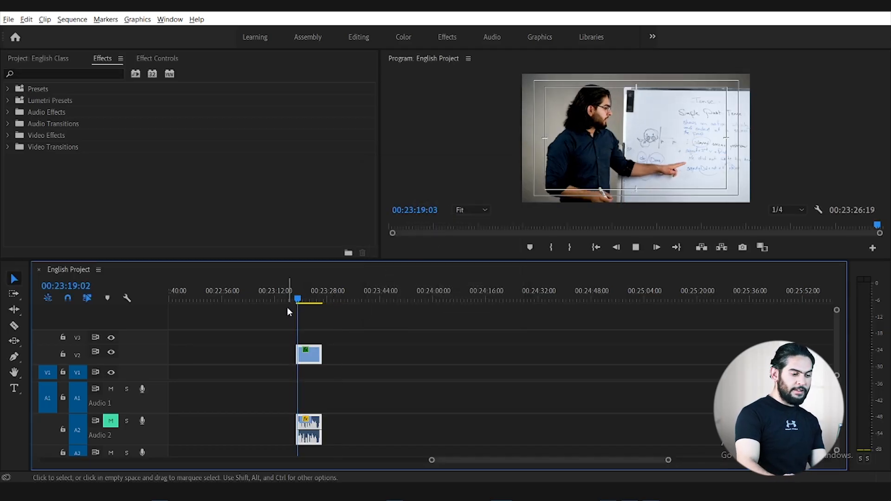
key("space")
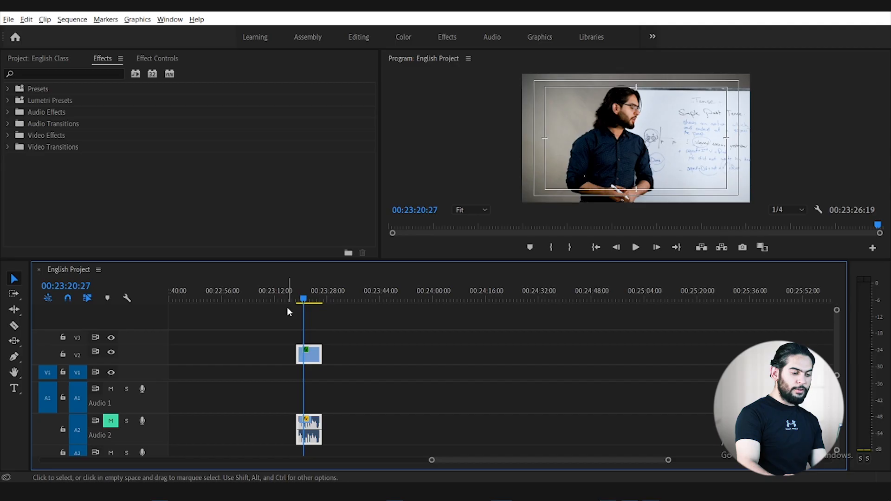
key("ctrl+z")
Set the trimmed MVI_0663.MP4 clip's speed to 300%.
right_click(318, 356)
left_click(316, 354)
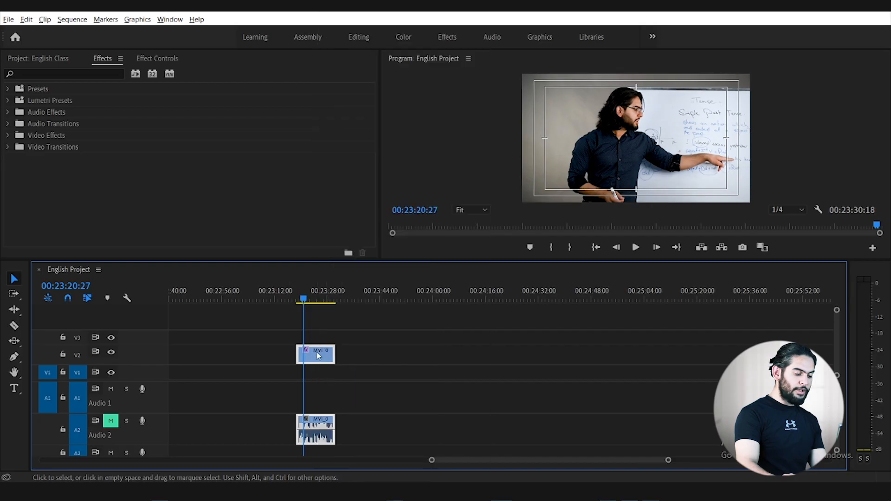
right_click(318, 353)
left_click(356, 277)
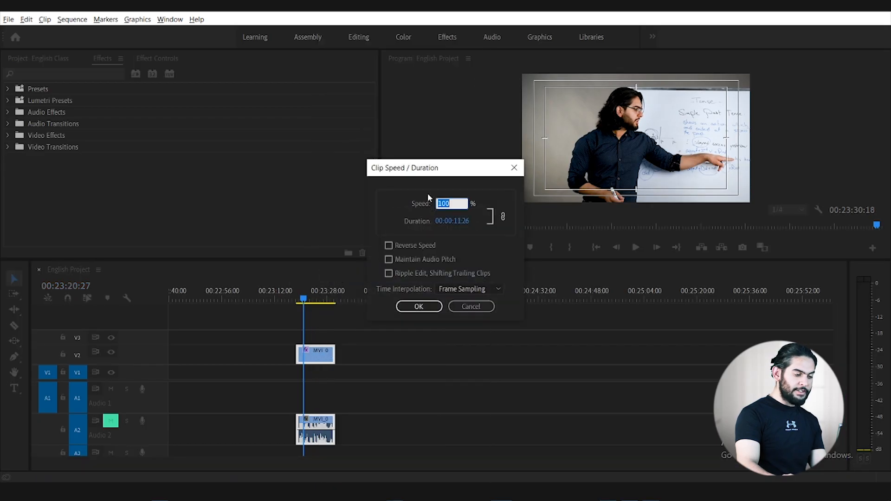
type("300")
key("Return")
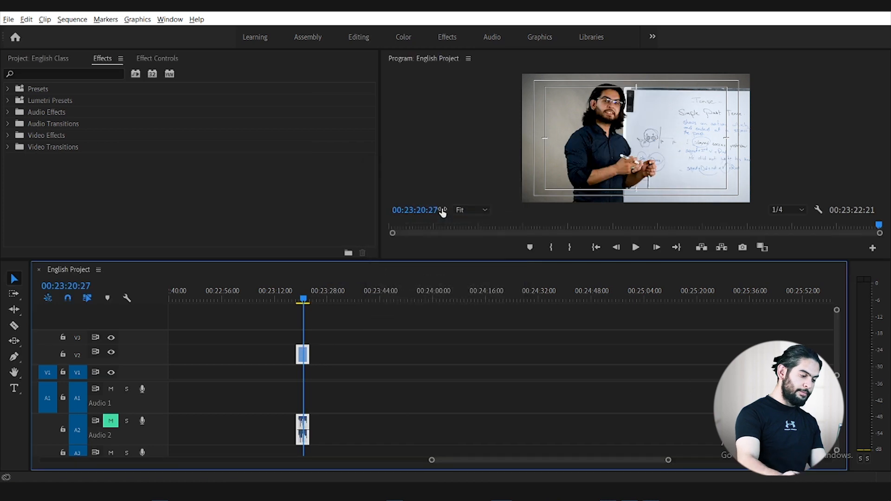
Enlarge the Video 2 track and play the 300% clip from its start.
scroll(165, 361, "up", 3)
scroll(208, 366, "up", 2)
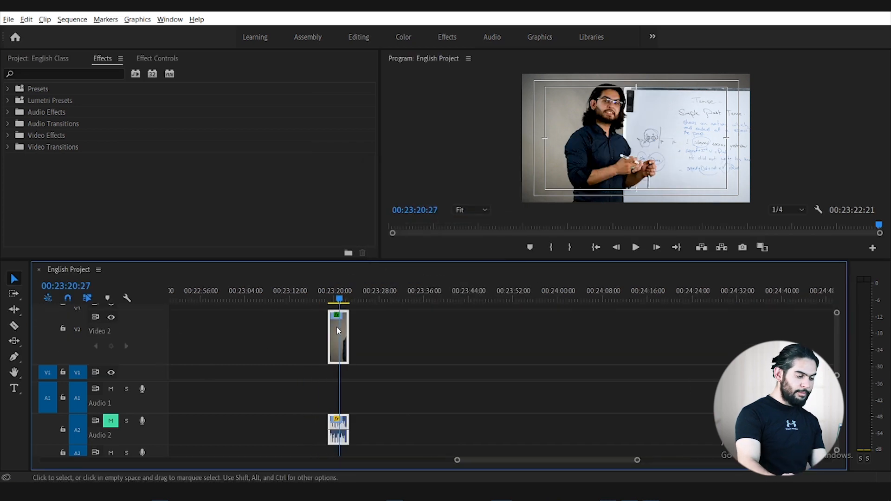
scroll(163, 342, "down", 3)
left_click(328, 297)
key("space")
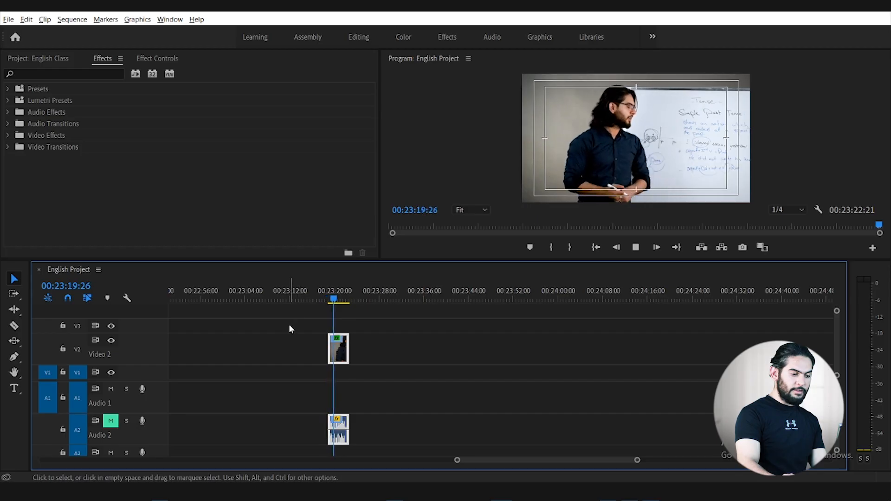